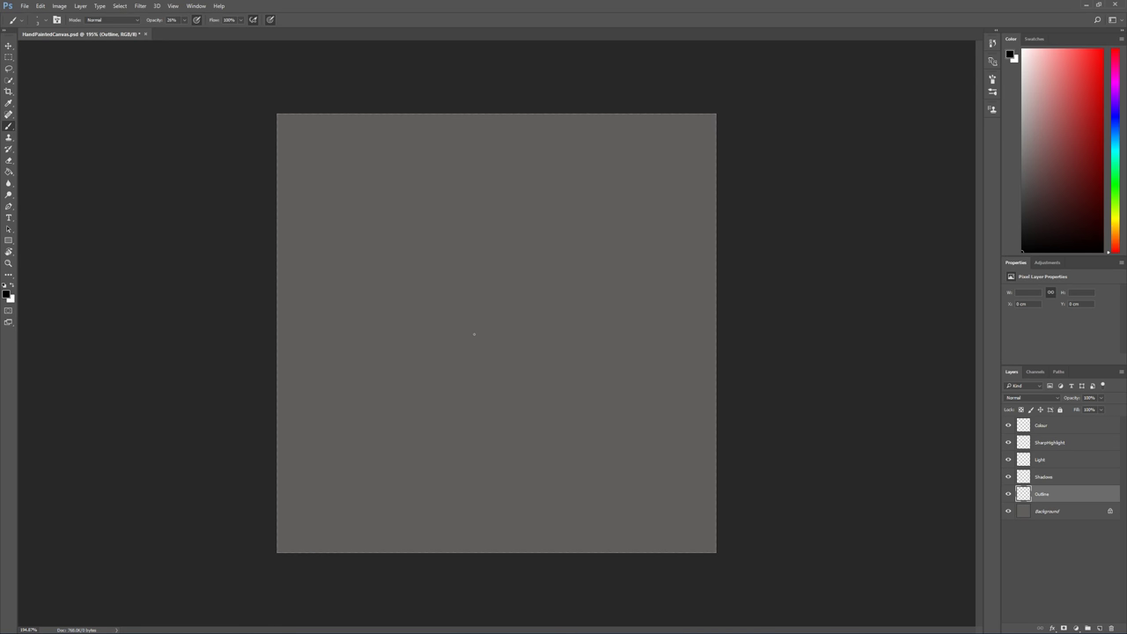
- Open the Offset filter for the empty Outline layer
click(143, 7)
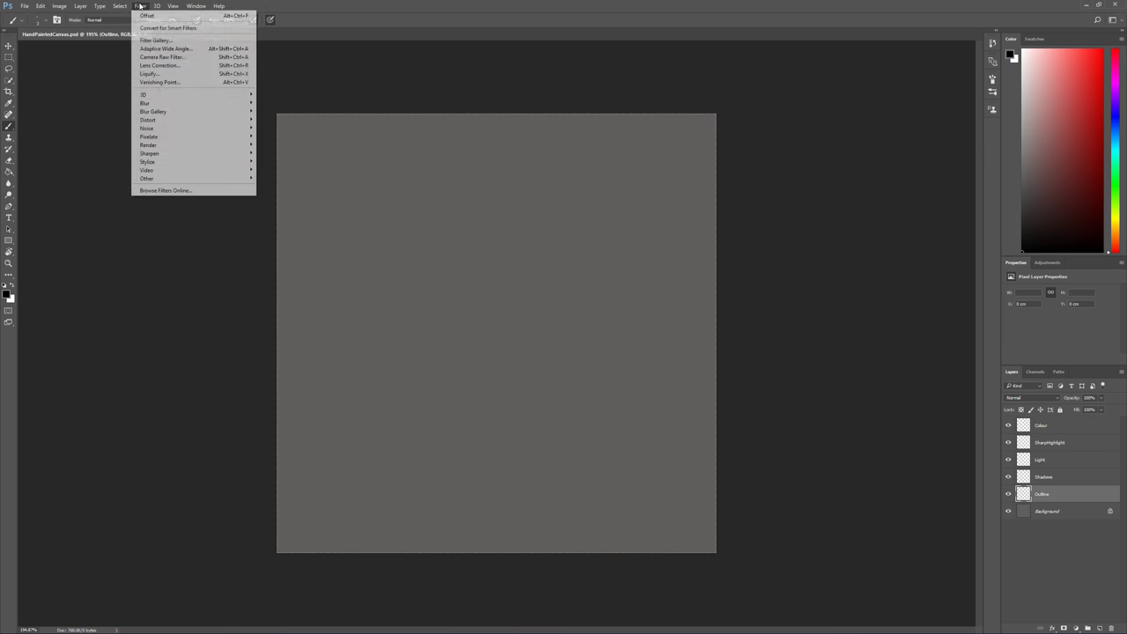
mouse_move(165, 181)
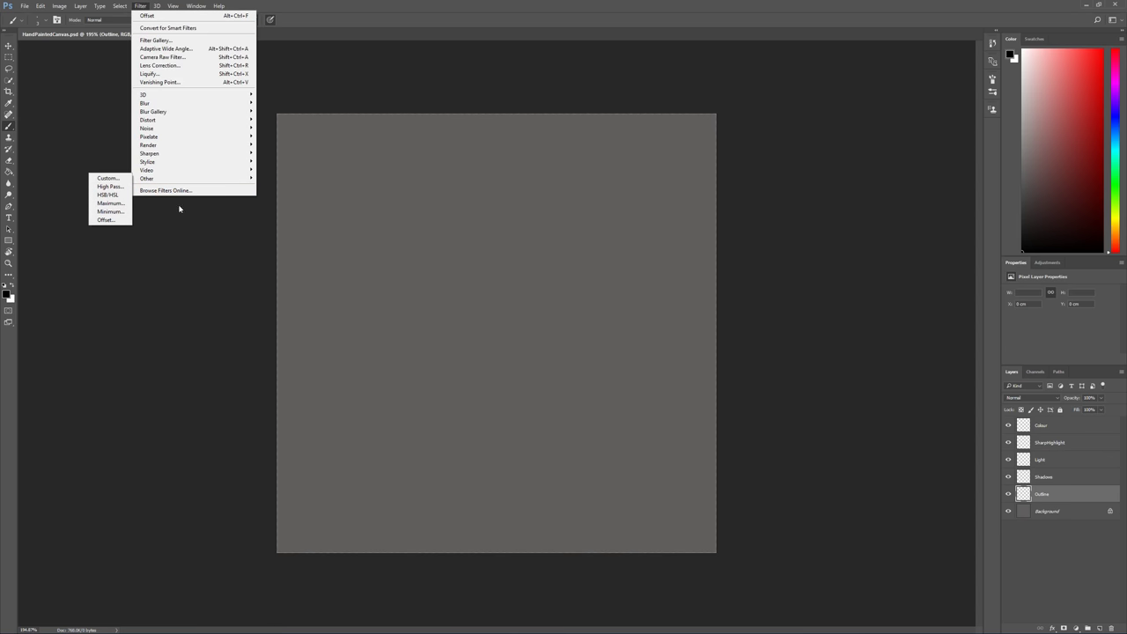
click(121, 220)
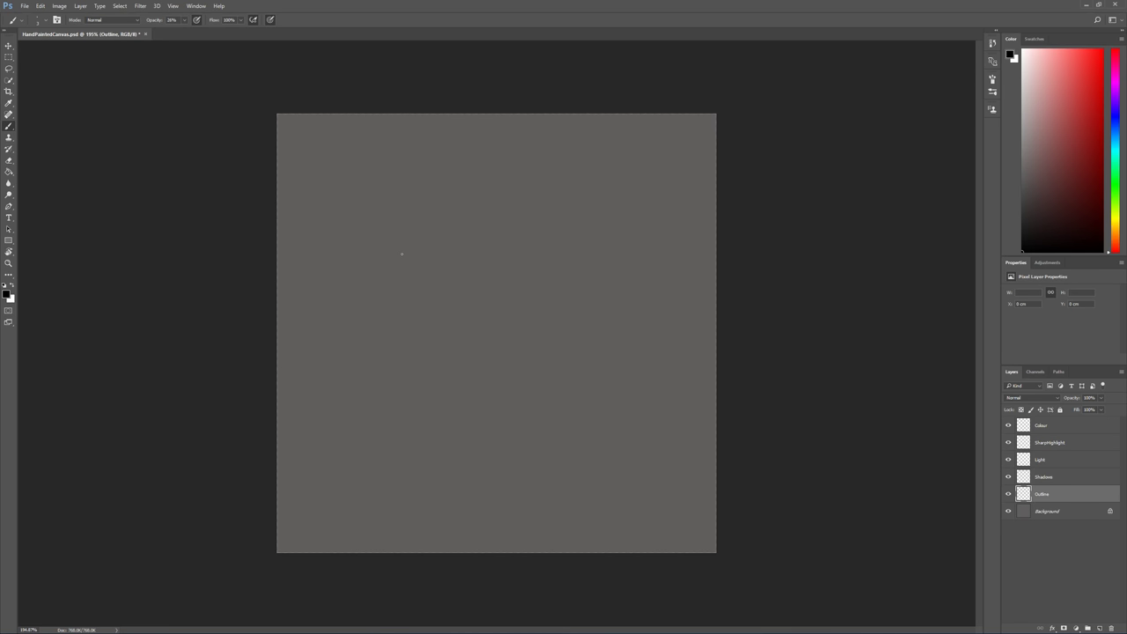
- Sketch a large rounded square stone in black on the Outline layer and move it toward the canvas centre
drag(408, 250, 417, 247)
drag(409, 259, 404, 254)
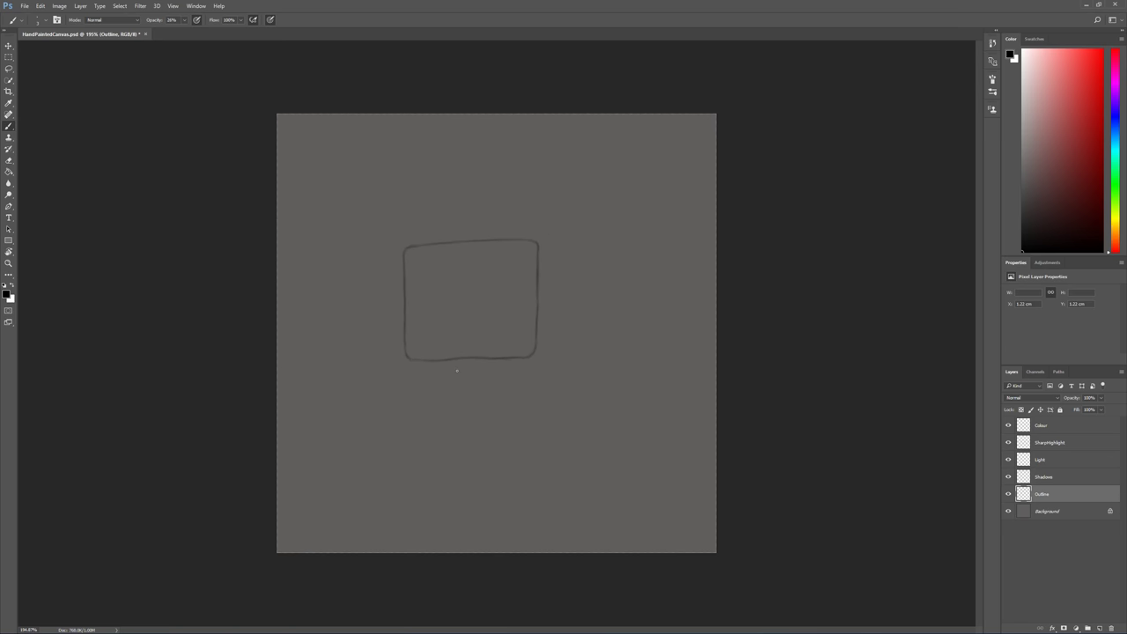
click(9, 57)
drag(354, 204, 593, 399)
key(v)
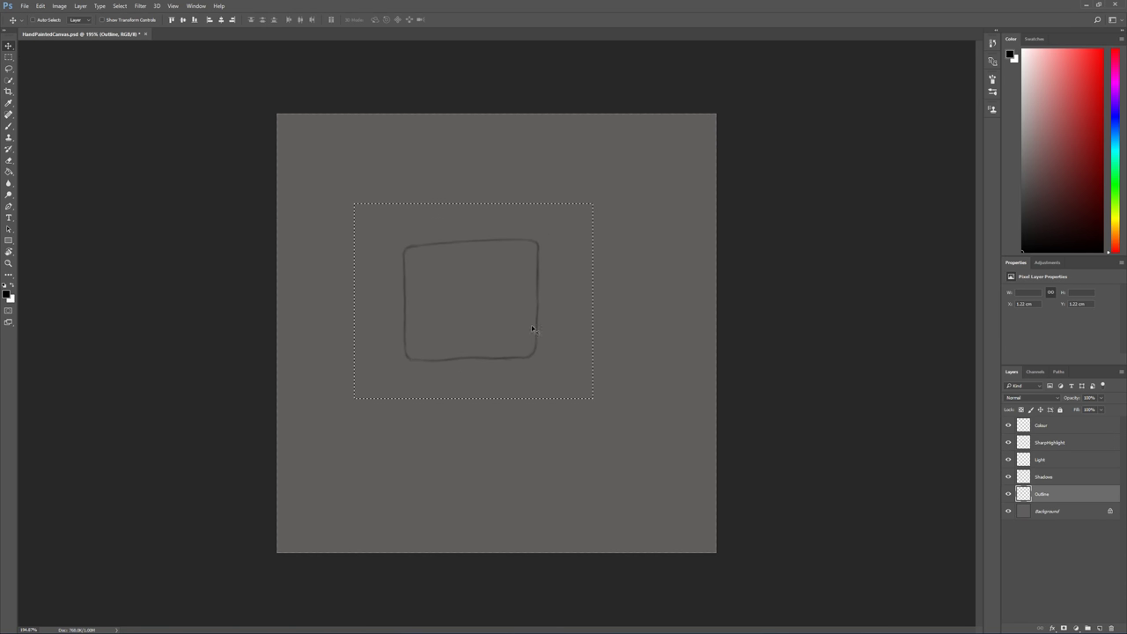
drag(504, 331, 530, 360)
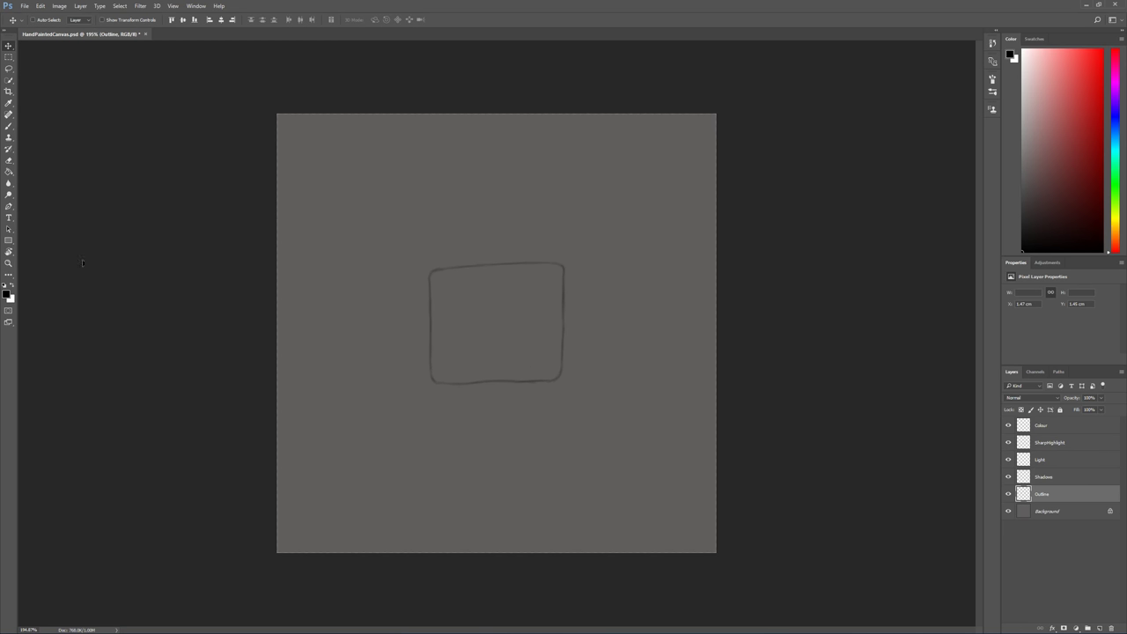
- Nudge the stone outline slightly left and up so it sits just off the canvas centre
click(10, 125)
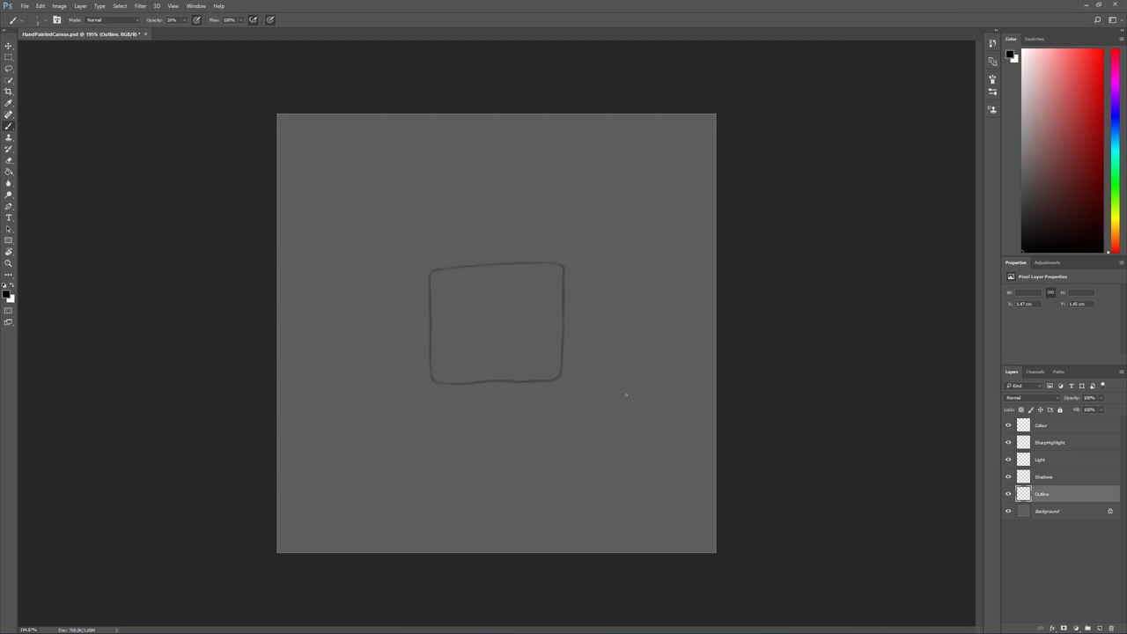
key(v)
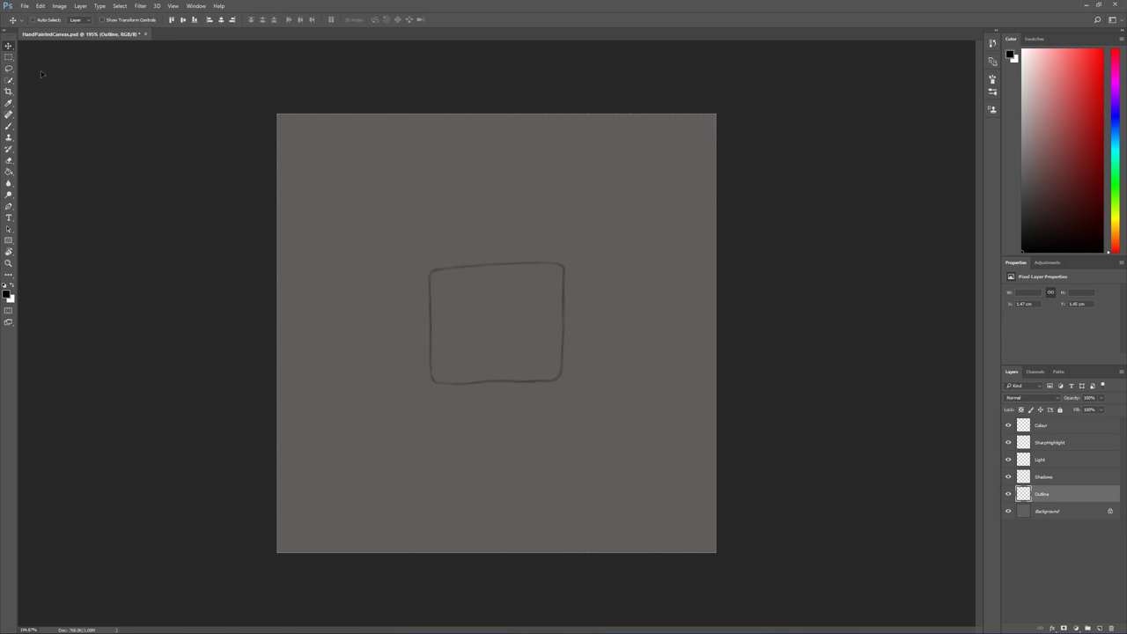
key(shift+Left)
key(Left)
key(Left)
key(Left)
key(Left)
key(Left)
key(Left)
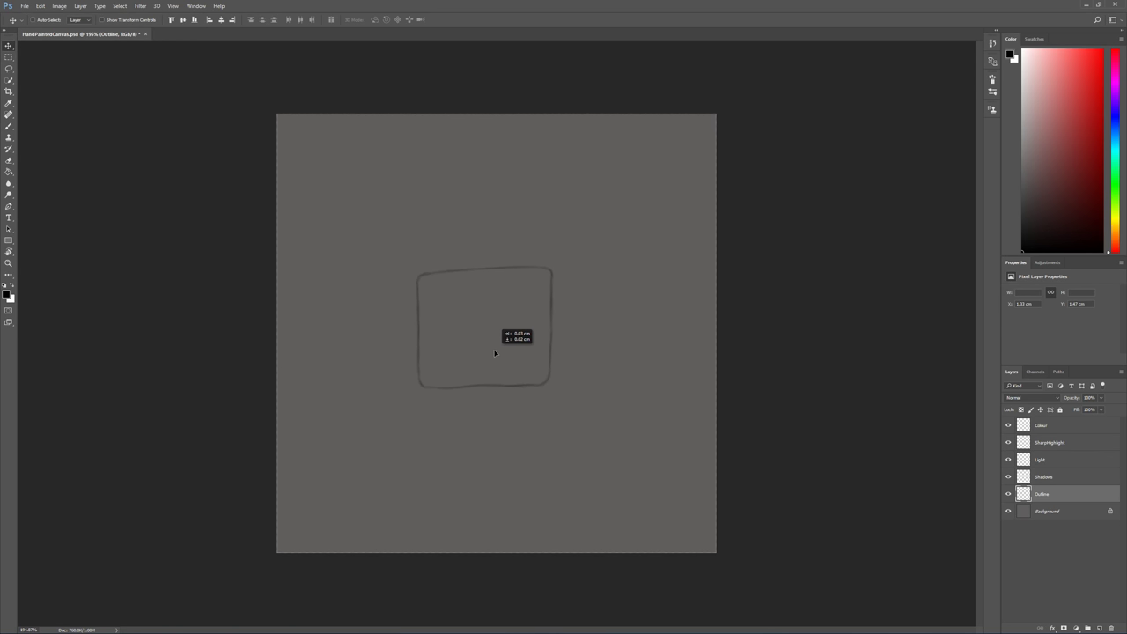
key(Down)
key(Down)
key(Down)
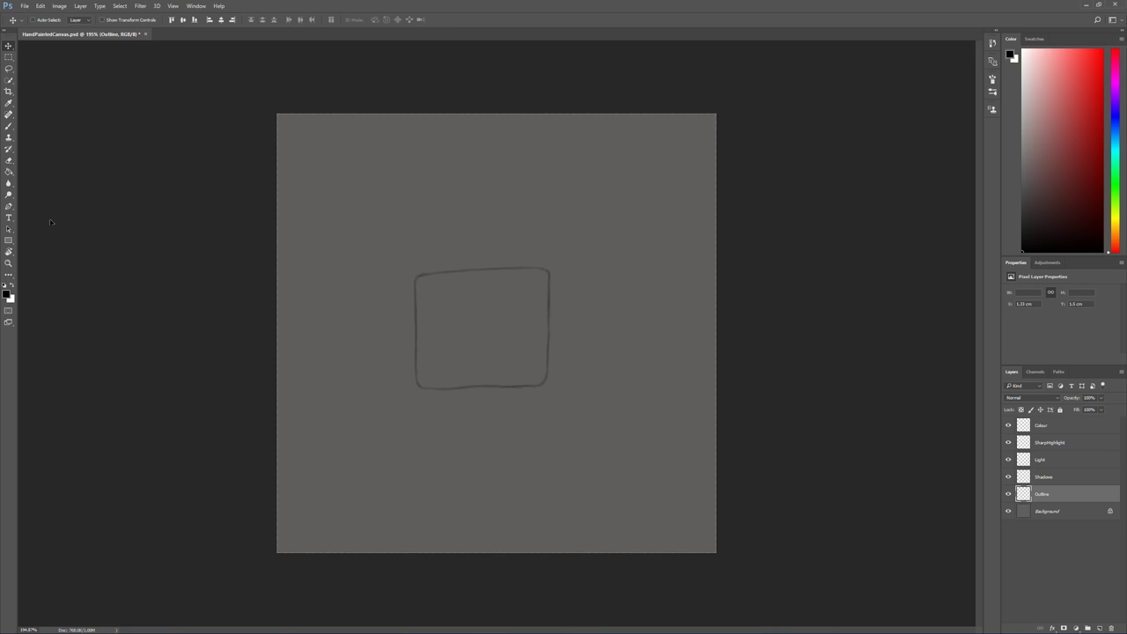
key(Up)
key(Up)
key(Up)
key(Up)
key(Left)
- Brush the outlines of two upright rectangular stones side by side directly beneath the large central stone
click(10, 127)
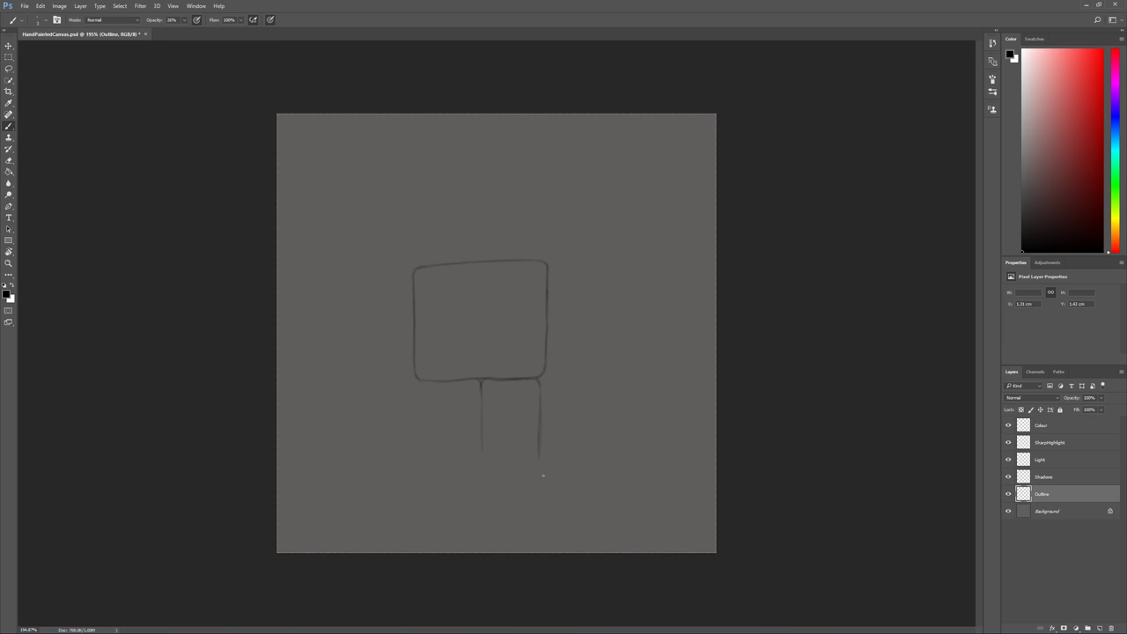
drag(488, 469, 527, 467)
drag(453, 476, 462, 473)
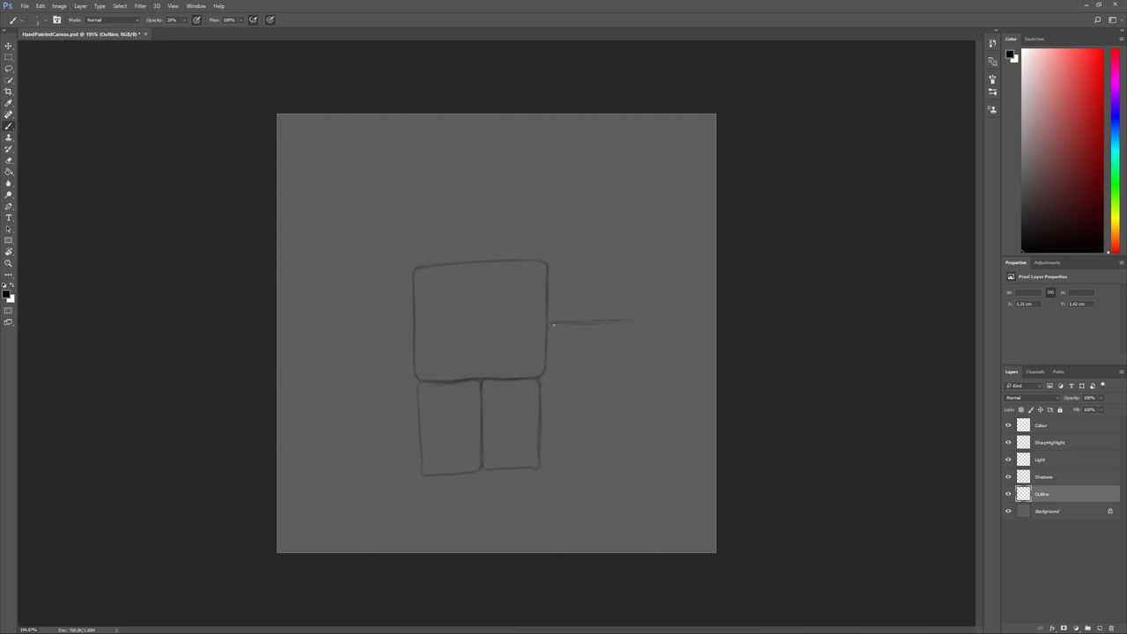
- Draw two stacked horizontal stones against the right side of the central stone
mouse_move(553, 324)
mouse_down()
mouse_move(547, 355)
mouse_move(547, 332)
mouse_move(545, 370)
mouse_move(629, 367)
mouse_up()
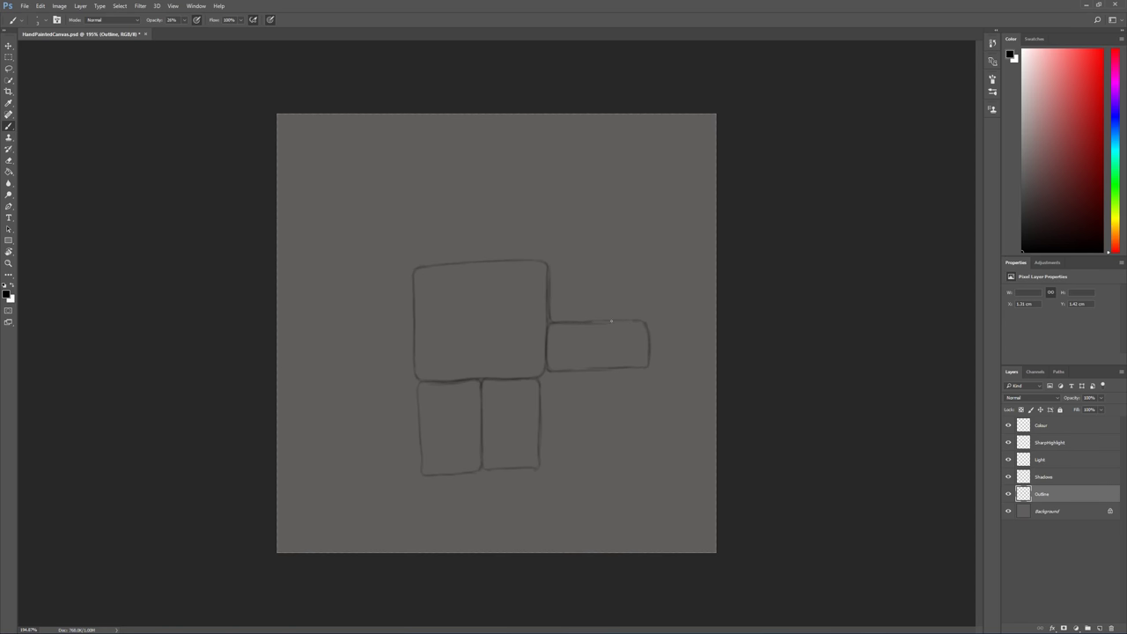
drag(628, 319, 646, 321)
drag(627, 265, 575, 263)
drag(575, 325, 619, 319)
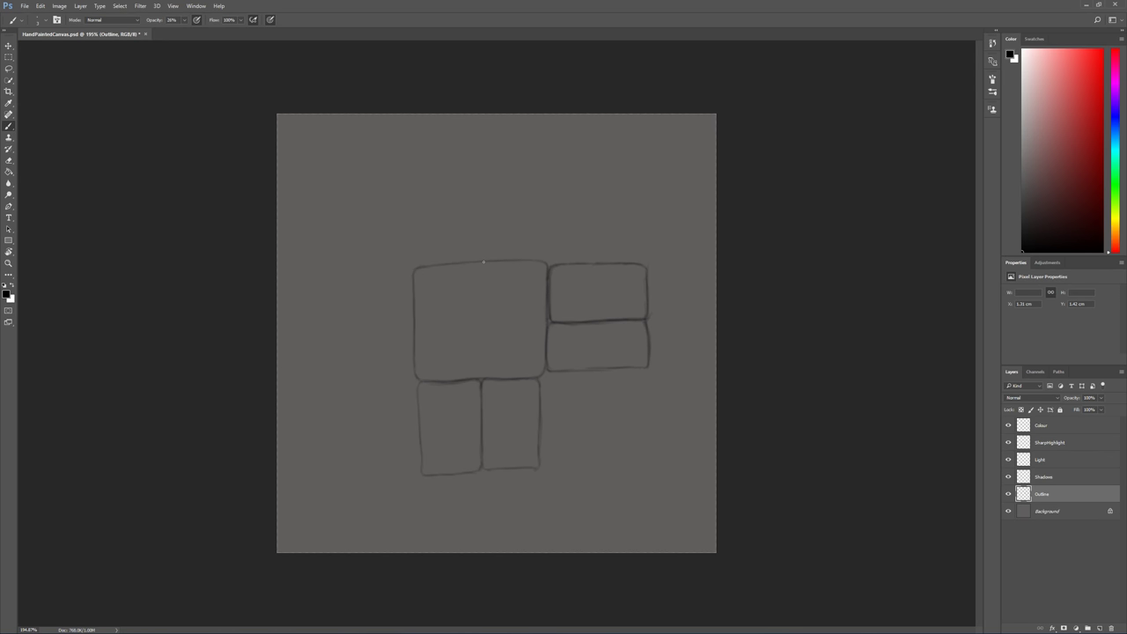
- Draw two upright rectangular stones side by side directly above the central stone
drag(482, 207, 482, 252)
drag(545, 187, 544, 206)
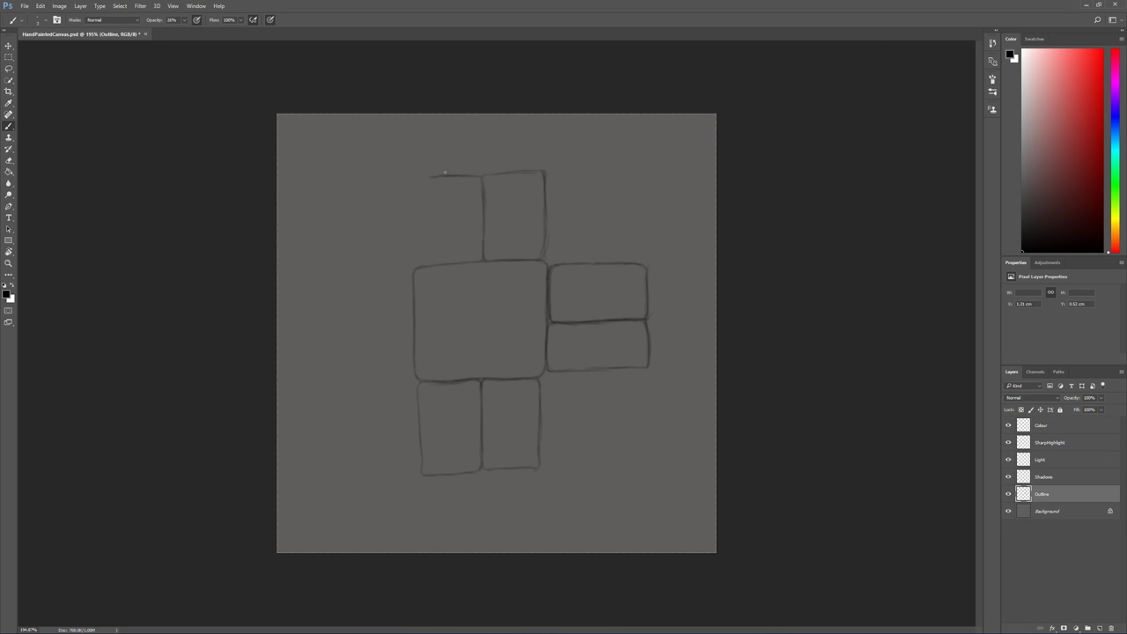
drag(418, 251, 417, 214)
drag(424, 265, 483, 259)
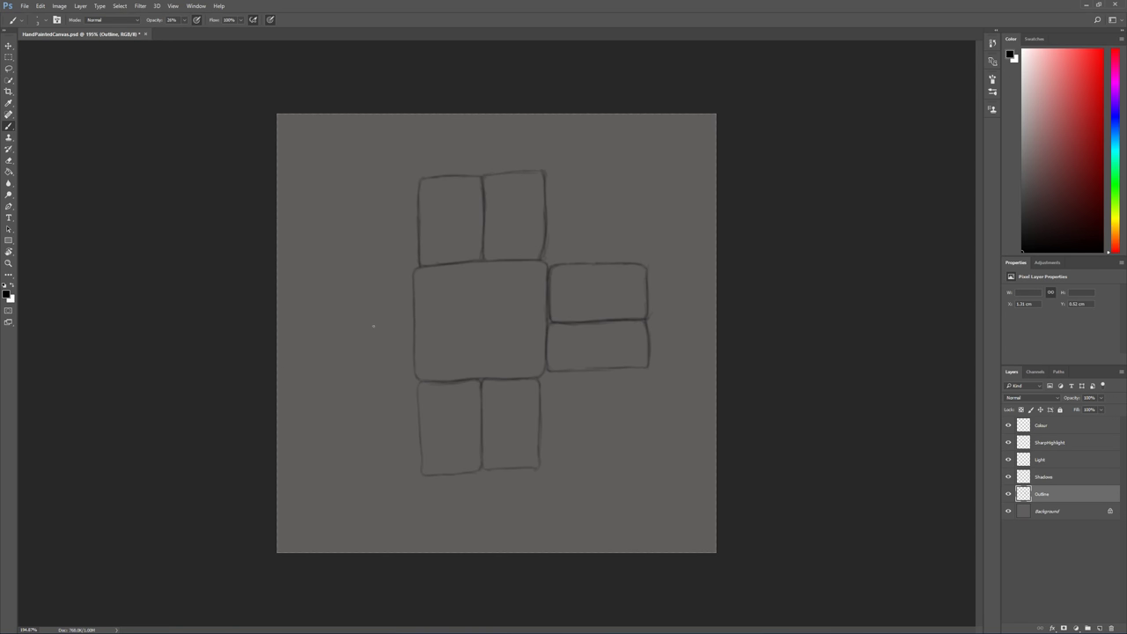
- Draw two stacked horizontal stones against the left side of the central stone
drag(351, 326, 367, 326)
mouse_move(361, 271)
mouse_down()
mouse_move(344, 273)
mouse_move(332, 328)
mouse_up()
drag(329, 280, 335, 276)
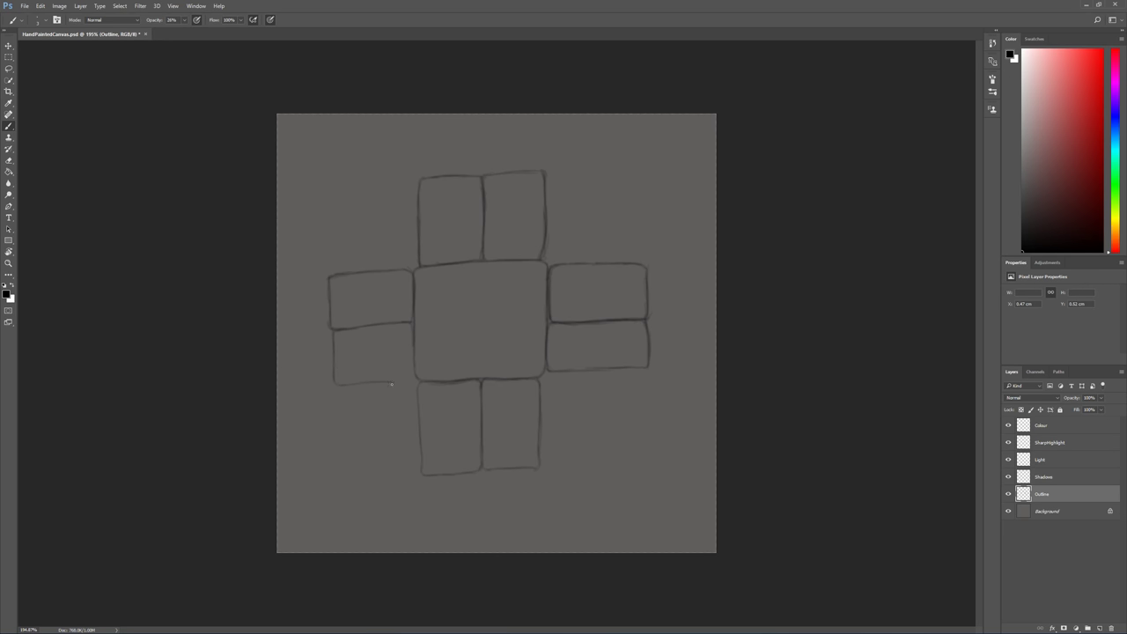
drag(412, 356, 412, 377)
mouse_move(394, 324)
mouse_down()
mouse_move(354, 325)
mouse_move(388, 326)
mouse_up()
- Draw a small square stone at each of the four diagonal corners around the central stone
mouse_move(541, 380)
mouse_down()
mouse_move(543, 414)
mouse_move(575, 414)
mouse_up()
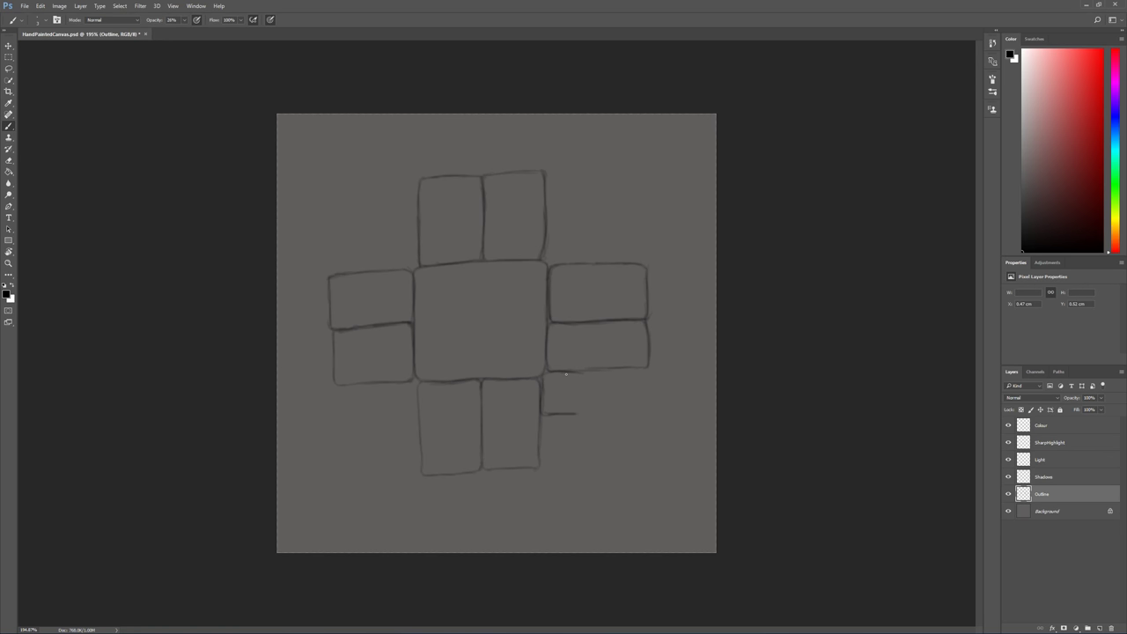
drag(580, 374, 575, 414)
mouse_move(547, 230)
mouse_down()
mouse_move(553, 262)
mouse_move(572, 262)
mouse_move(562, 265)
mouse_move(588, 264)
mouse_move(556, 261)
mouse_up()
drag(582, 237, 582, 263)
mouse_move(419, 241)
mouse_down()
mouse_move(391, 270)
mouse_move(386, 227)
mouse_move(394, 267)
mouse_move(381, 272)
mouse_move(383, 236)
mouse_move(418, 235)
mouse_move(386, 237)
mouse_move(405, 269)
mouse_up()
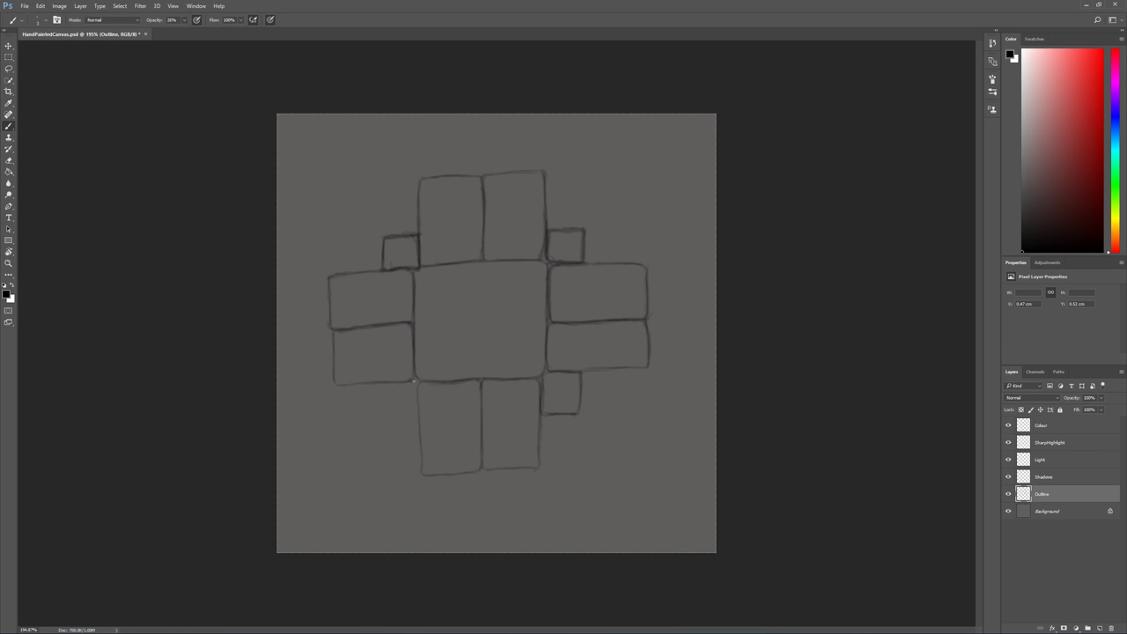
drag(418, 394, 416, 414)
mouse_move(381, 415)
mouse_down()
mouse_move(415, 418)
mouse_move(396, 419)
mouse_up()
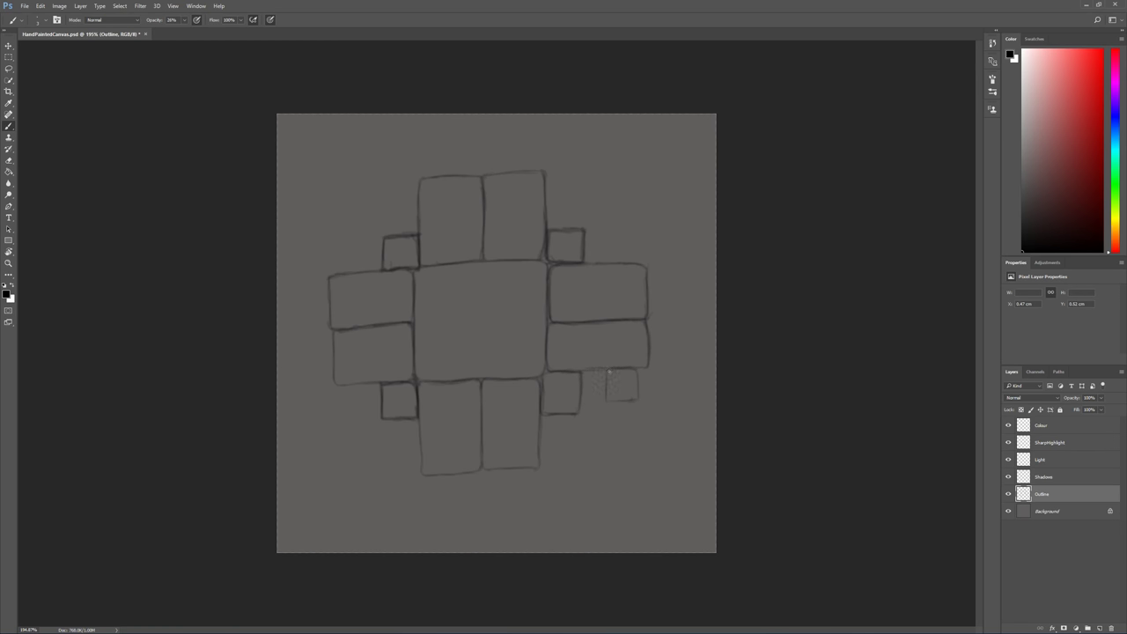
- Undo the stray small square and draw a narrow upright stone on the outer side of each small corner square
key(ctrl+z)
drag(542, 432, 542, 467)
drag(576, 436, 567, 461)
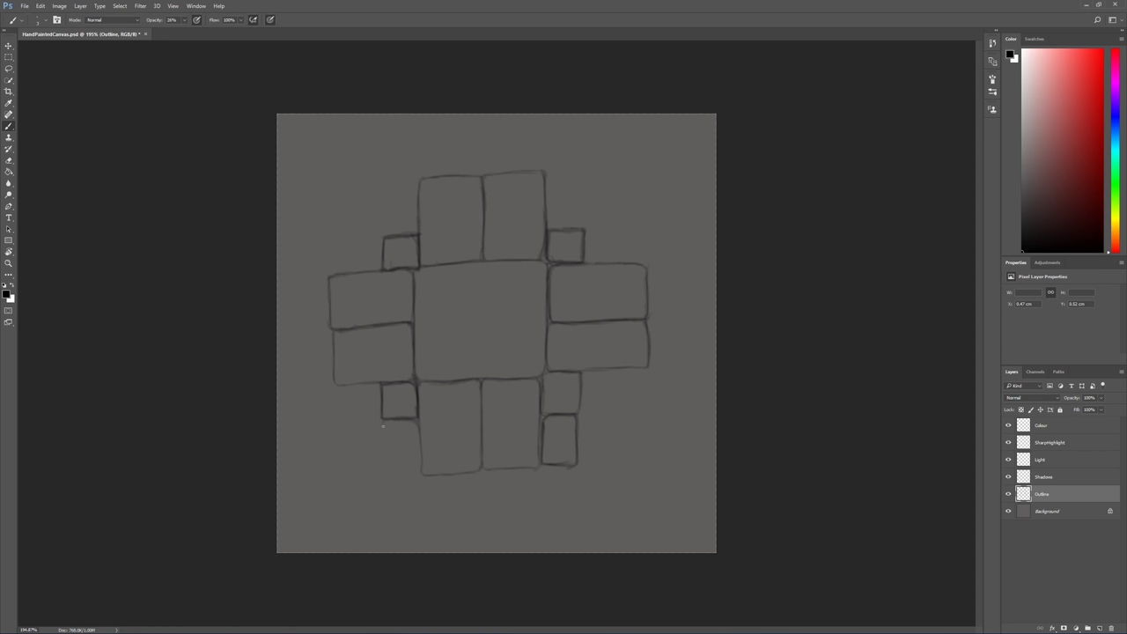
mouse_move(384, 469)
mouse_down()
mouse_move(433, 476)
mouse_move(405, 478)
mouse_move(419, 433)
mouse_up()
mouse_move(550, 171)
mouse_down()
mouse_move(585, 174)
mouse_move(561, 173)
mouse_move(587, 180)
mouse_move(569, 229)
mouse_up()
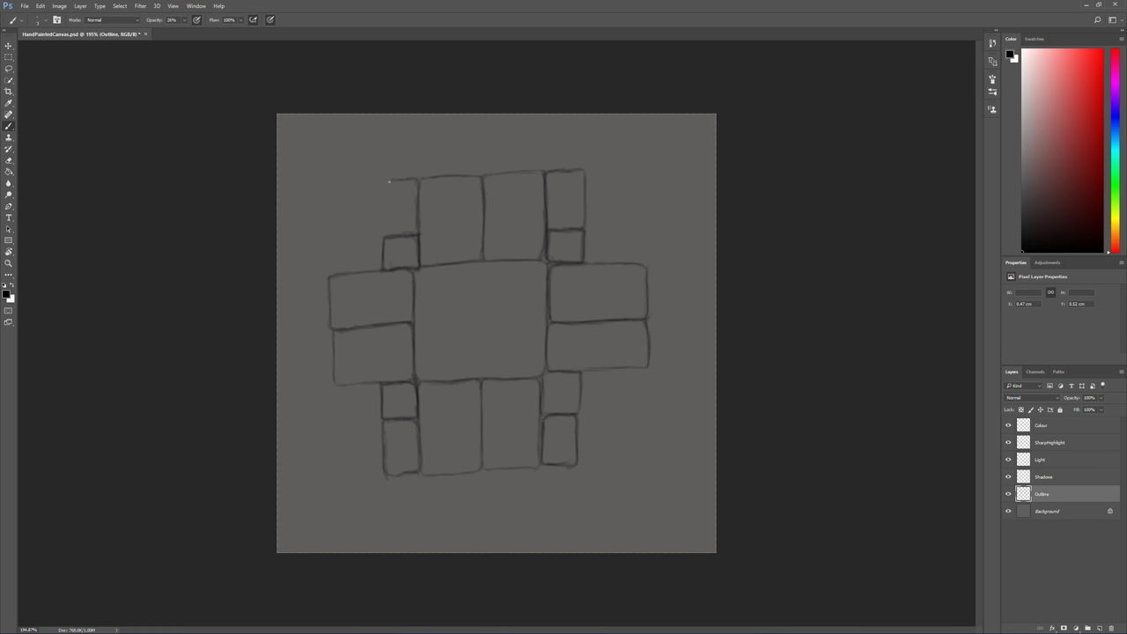
mouse_move(382, 183)
mouse_down()
mouse_move(372, 232)
mouse_move(420, 230)
mouse_move(375, 235)
mouse_up()
- Fill the four outer corners of the pattern with large upright stone outlines to complete the block
drag(639, 370, 591, 373)
mouse_move(580, 412)
mouse_down()
mouse_move(580, 465)
mouse_move(584, 452)
mouse_move(612, 458)
mouse_move(591, 462)
mouse_move(644, 460)
mouse_up()
mouse_move(631, 372)
mouse_down()
mouse_move(648, 377)
mouse_move(637, 461)
mouse_up()
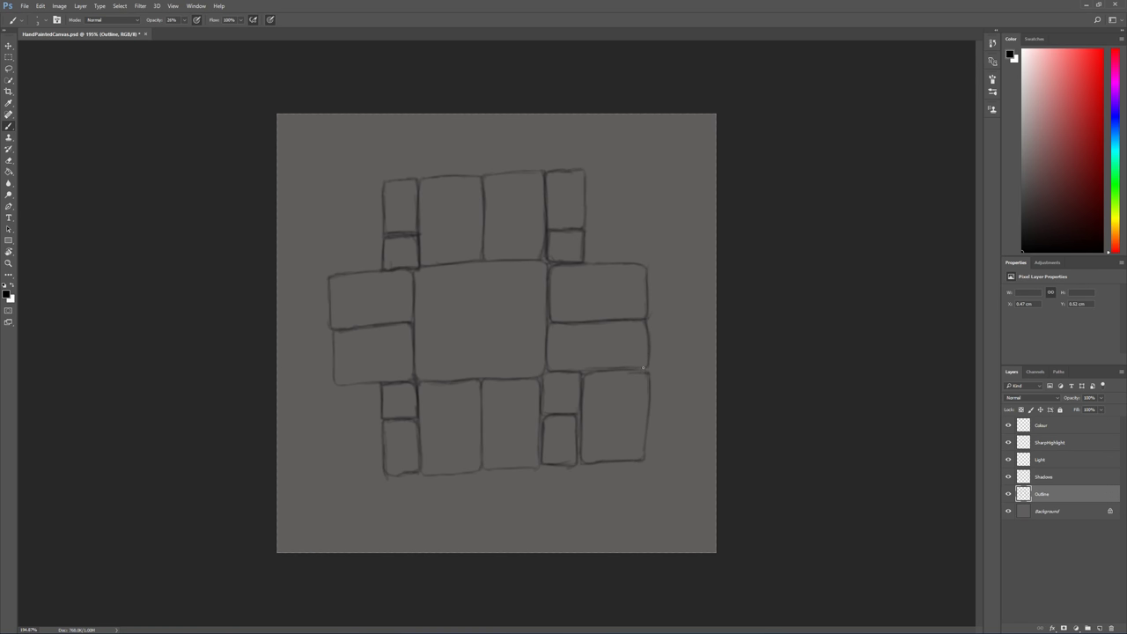
mouse_move(585, 170)
mouse_down()
mouse_move(585, 246)
mouse_move(586, 228)
mouse_move(589, 256)
mouse_move(618, 266)
mouse_move(587, 266)
mouse_move(640, 262)
mouse_move(649, 256)
mouse_move(629, 259)
mouse_move(651, 241)
mouse_up()
drag(647, 233, 651, 185)
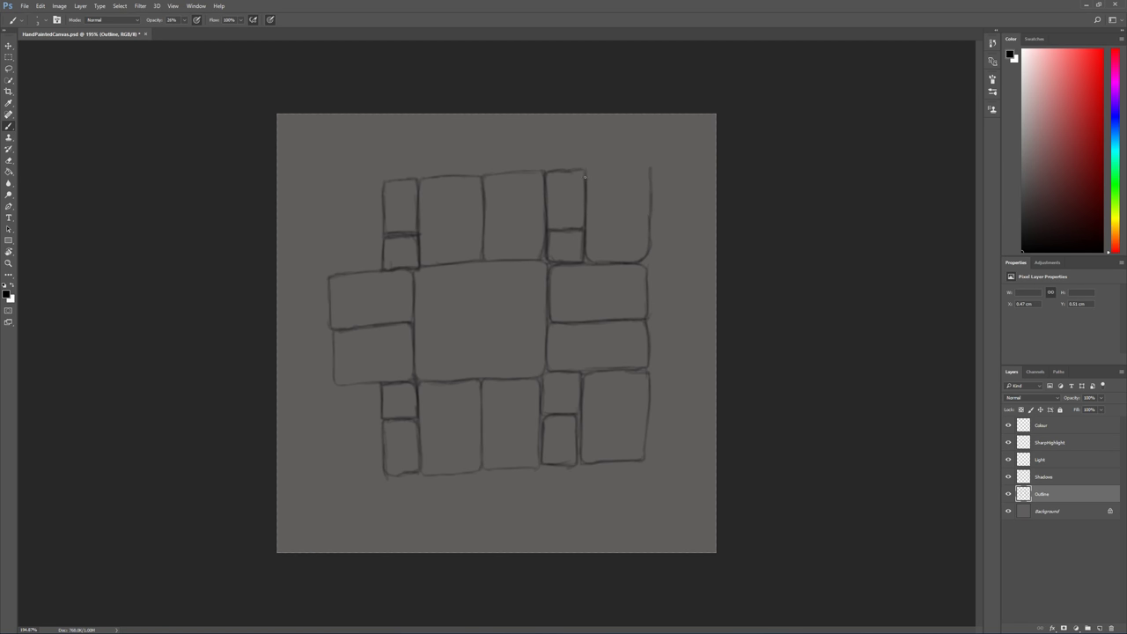
drag(630, 165, 649, 166)
drag(651, 208, 651, 177)
mouse_move(378, 182)
mouse_down()
mouse_move(342, 182)
mouse_move(328, 238)
mouse_move(329, 272)
mouse_move(355, 271)
mouse_up()
drag(327, 189, 329, 262)
mouse_move(358, 385)
mouse_down()
mouse_move(336, 468)
mouse_move(336, 448)
mouse_move(383, 477)
mouse_up()
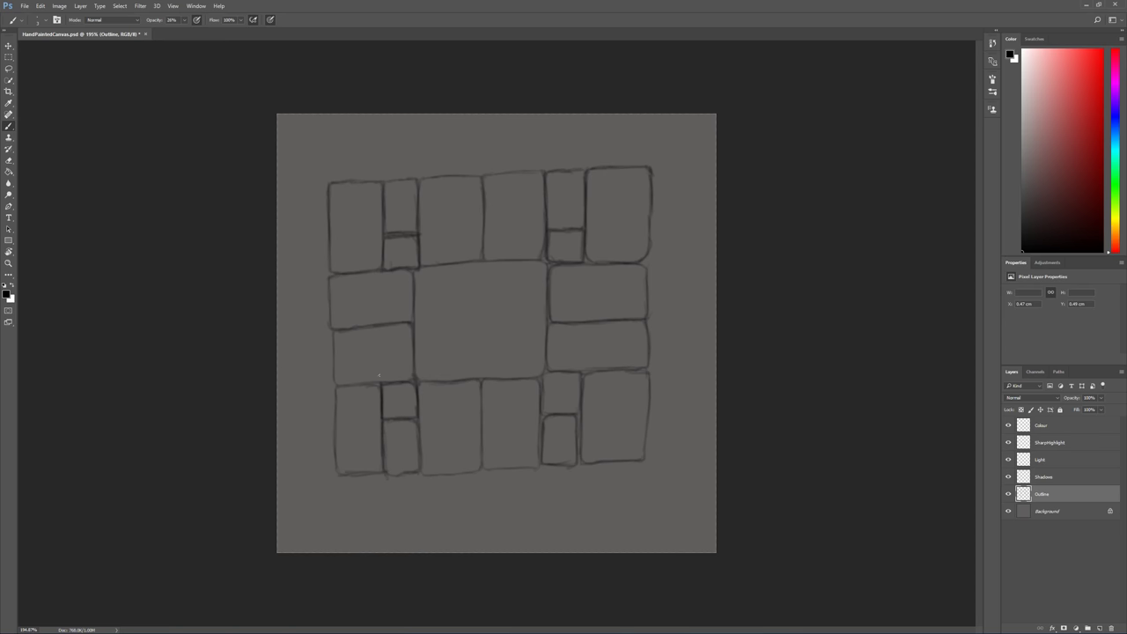
- Darken and round the outlines of the lower corner stones and the narrow stone at the upper left
drag(378, 388, 344, 386)
drag(560, 414, 574, 416)
drag(542, 377, 558, 373)
drag(421, 206, 415, 231)
drag(416, 189, 412, 229)
mouse_move(410, 181)
mouse_down()
mouse_move(387, 182)
mouse_move(388, 230)
mouse_up()
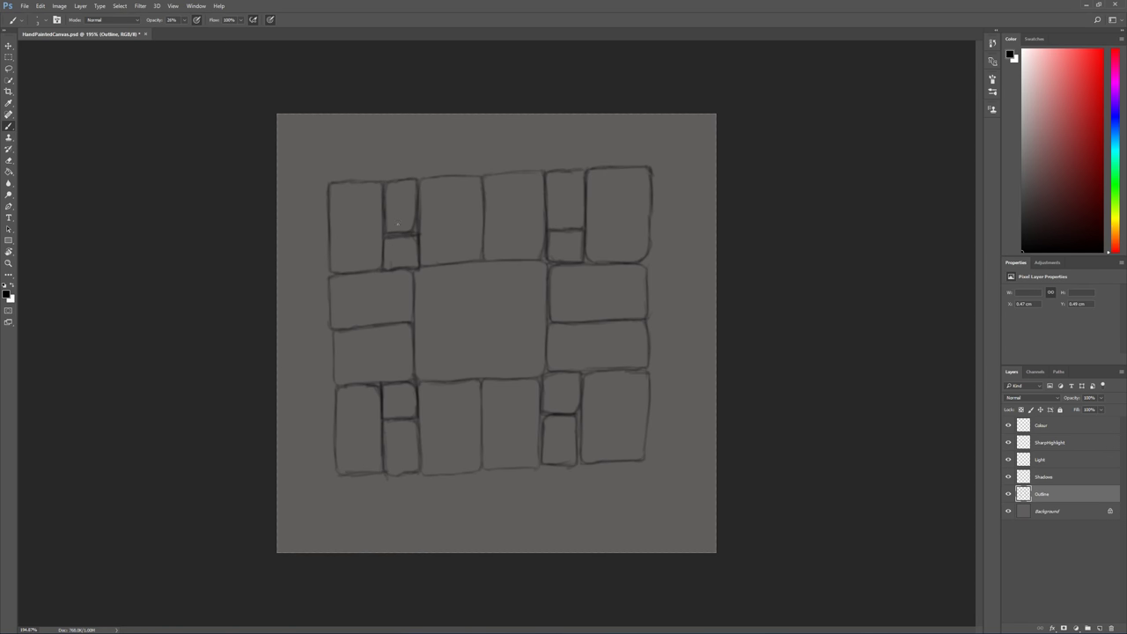
- Thicken the outlines of the upper stone row and the small square at the upper right of the centre
drag(581, 236, 581, 261)
drag(582, 171, 551, 173)
drag(482, 174, 535, 172)
drag(424, 264, 473, 260)
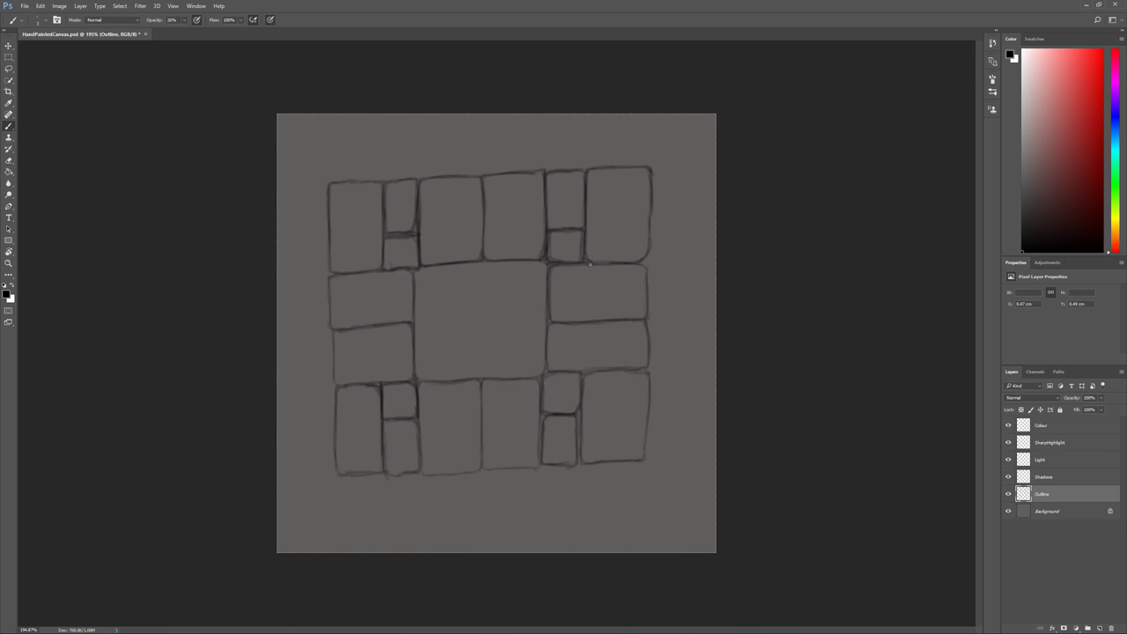
drag(584, 264, 582, 249)
- Darken the joints around the lower corner stones, the upper-left small stones and the central stone
drag(610, 372, 594, 371)
drag(648, 408, 648, 419)
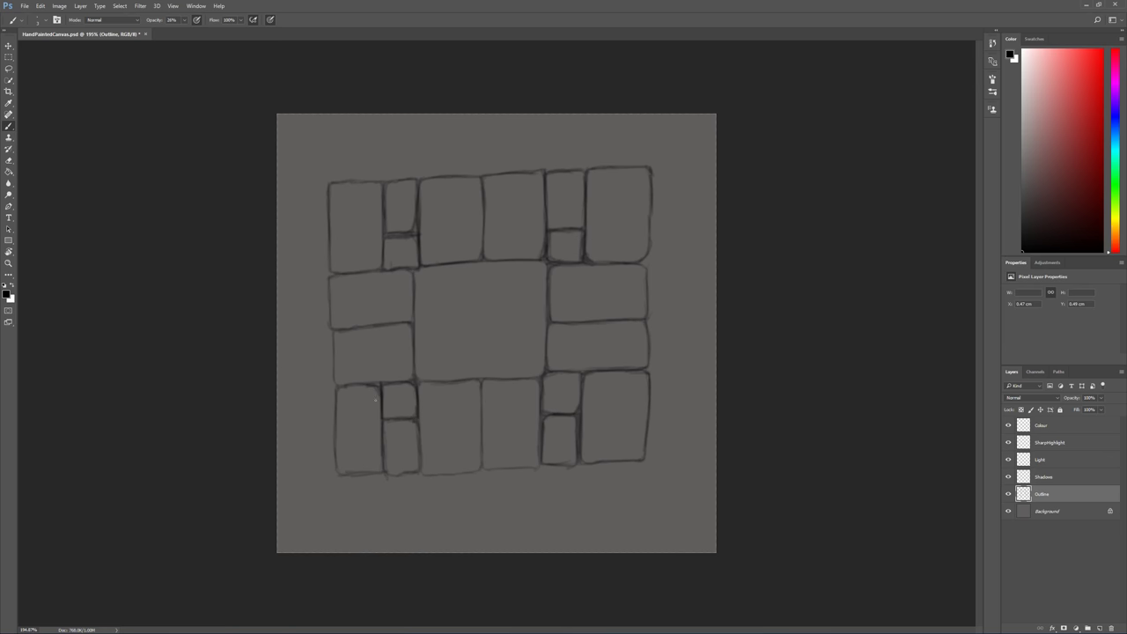
mouse_move(397, 419)
mouse_down()
mouse_move(375, 383)
mouse_move(407, 382)
mouse_up()
drag(414, 228, 406, 235)
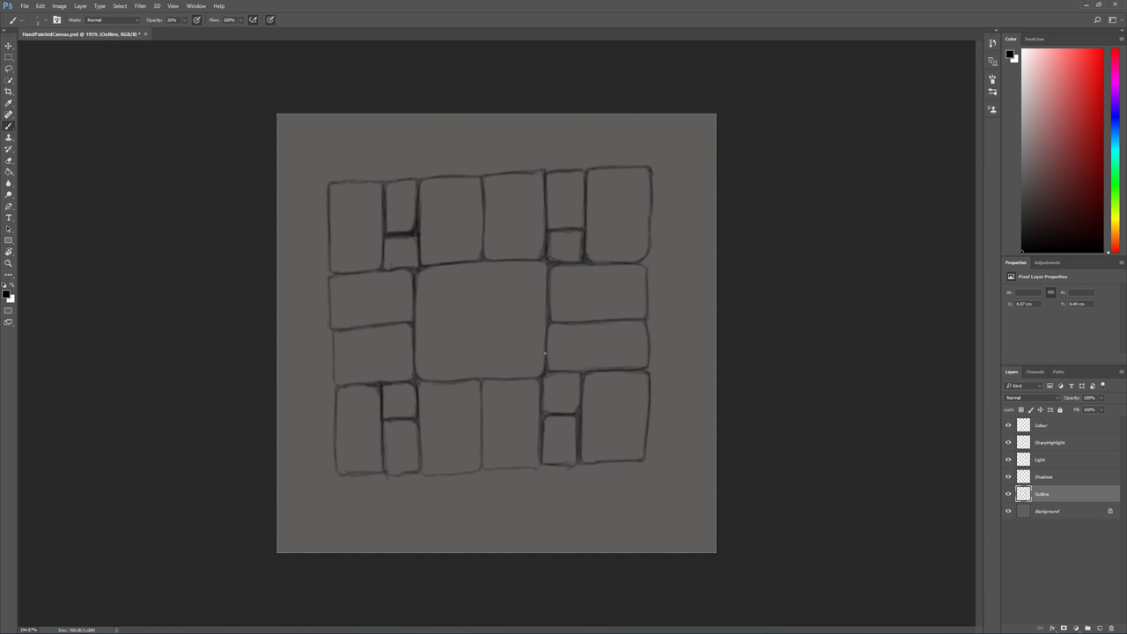
mouse_move(543, 263)
mouse_down()
mouse_move(546, 319)
mouse_move(523, 261)
mouse_up()
- Apply the Offset filter to the outlines with +256 pixels horizontal, +256 pixels vertical and Wrap Around
click(144, 6)
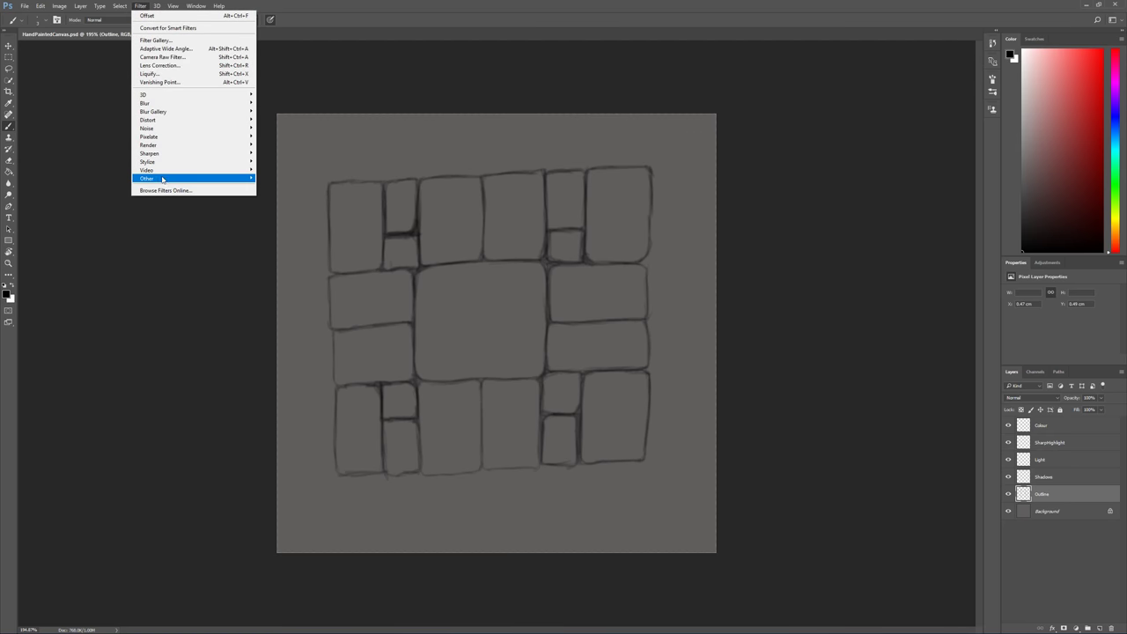
mouse_move(152, 181)
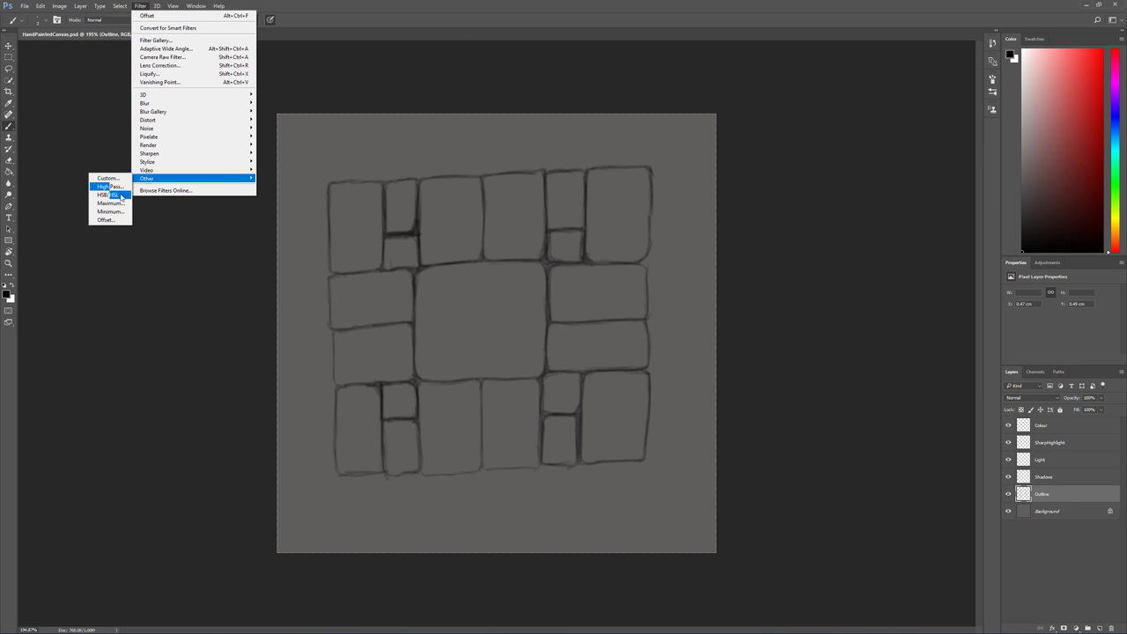
click(110, 220)
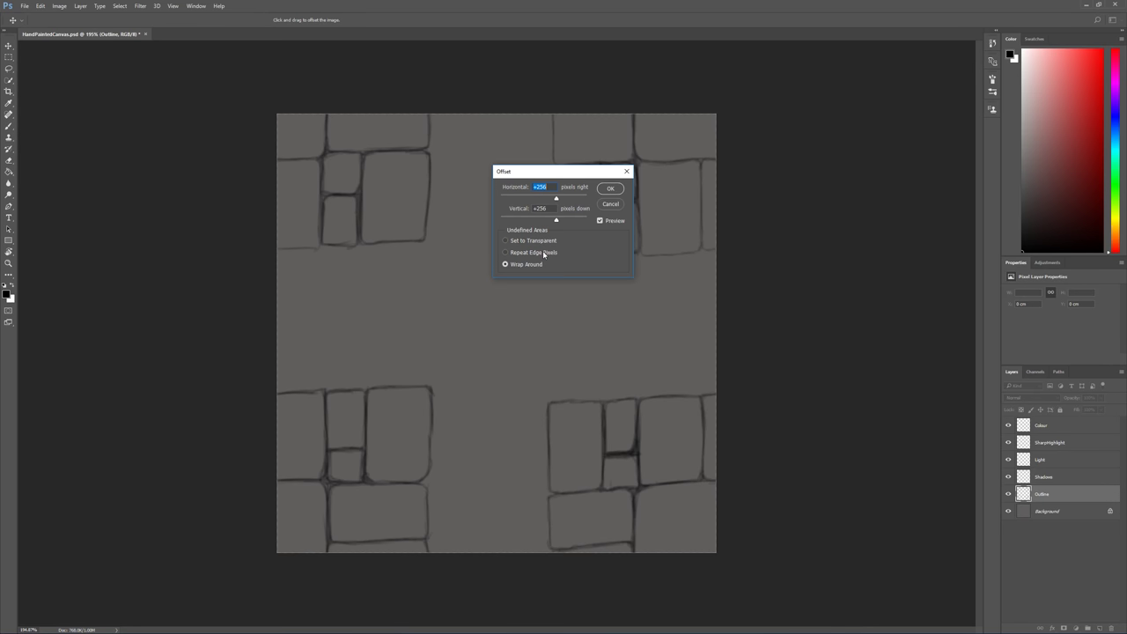
click(610, 188)
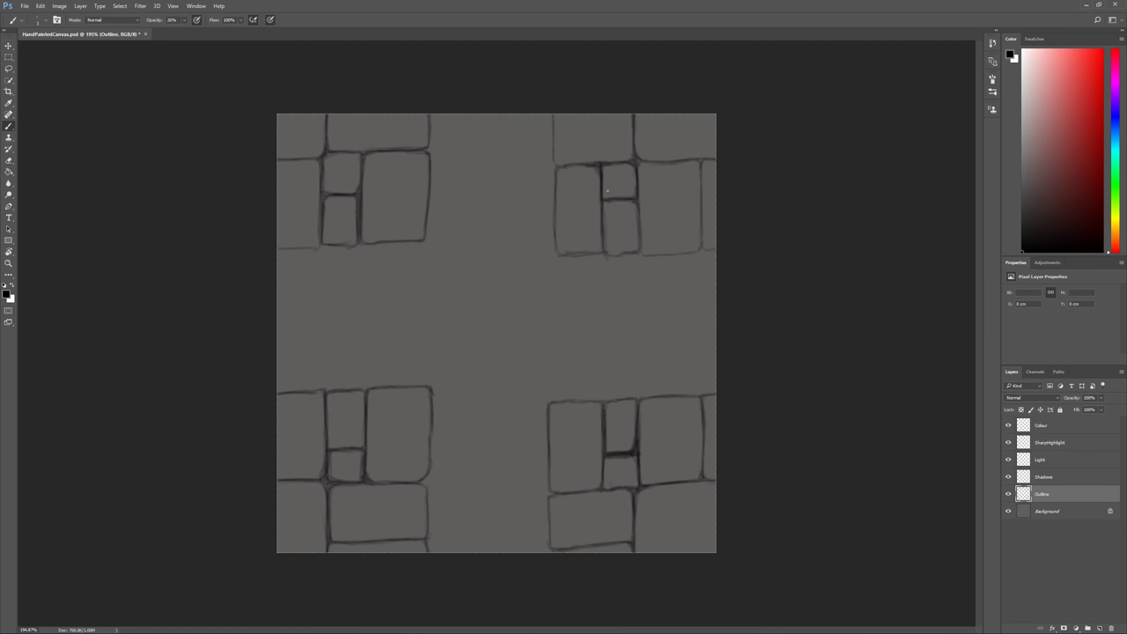
- Compare the stone layout before and after the offset by undoing and redoing it, ending on the offset version
key(ctrl+z)
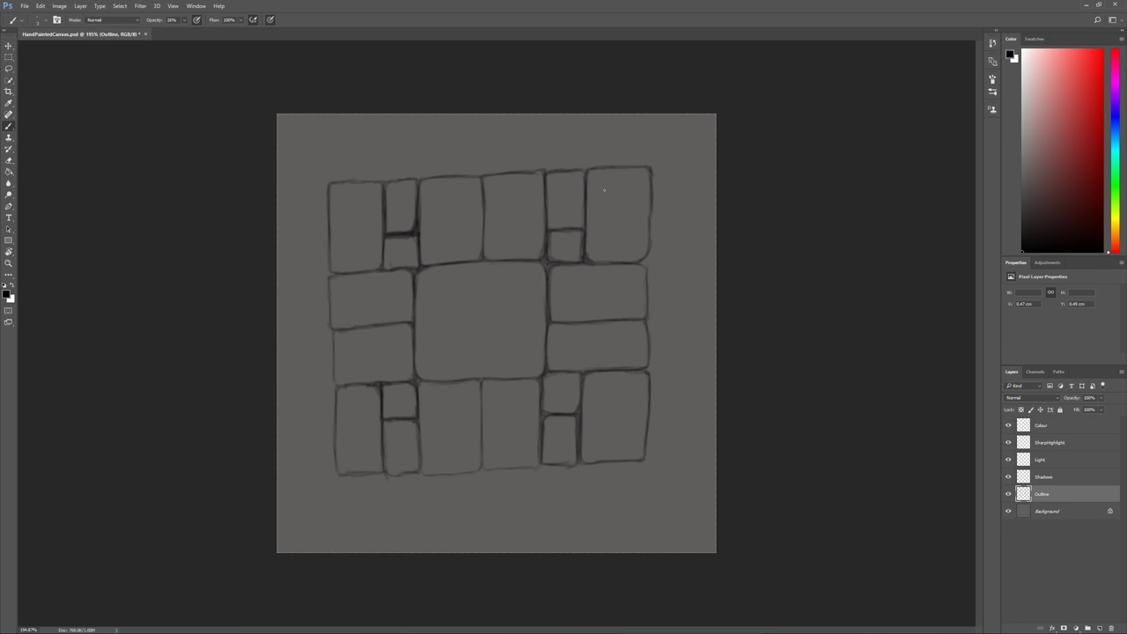
key(ctrl+z)
key(ctrl+z)
key(ctrl+z)
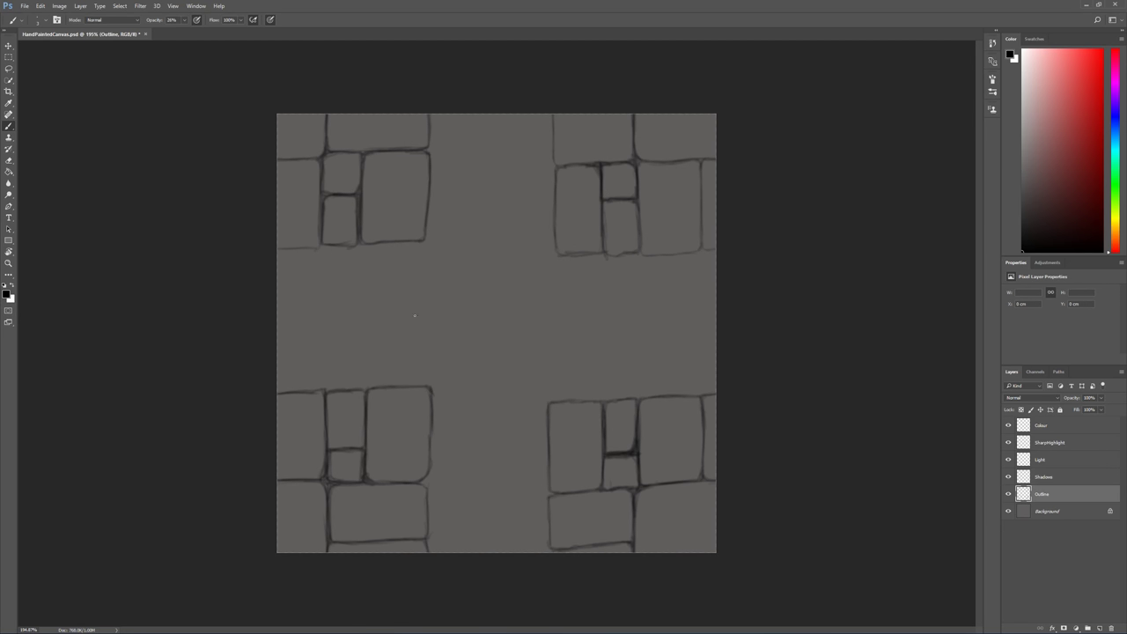
- Toggle the offset off and on again to check the stone layout, finishing with the offset applied
key(ctrl+z)
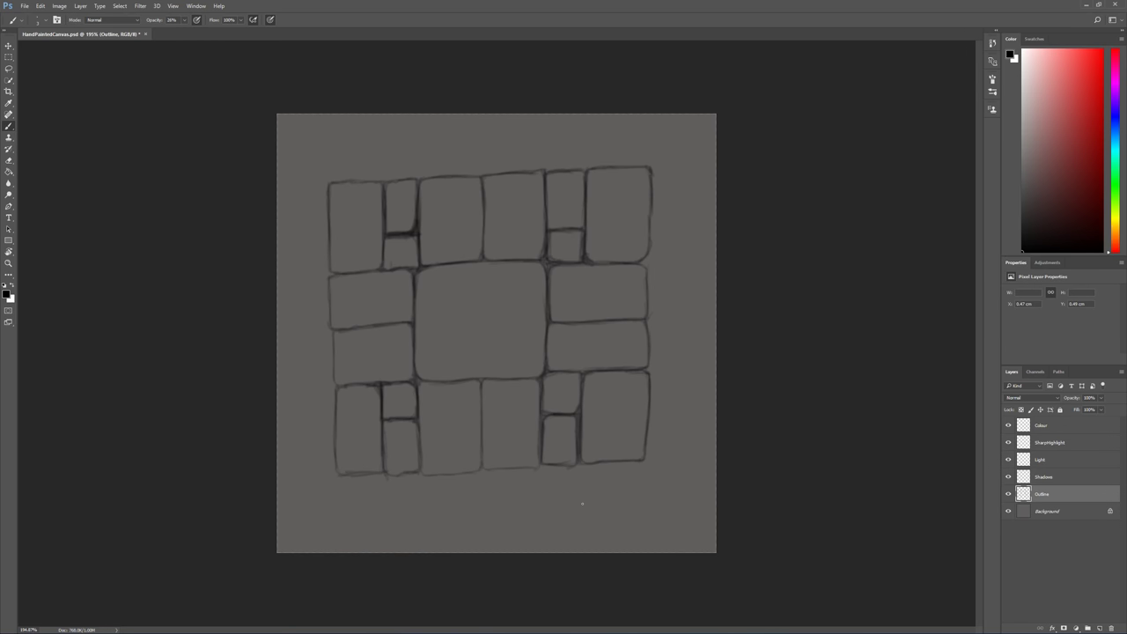
key(ctrl+z)
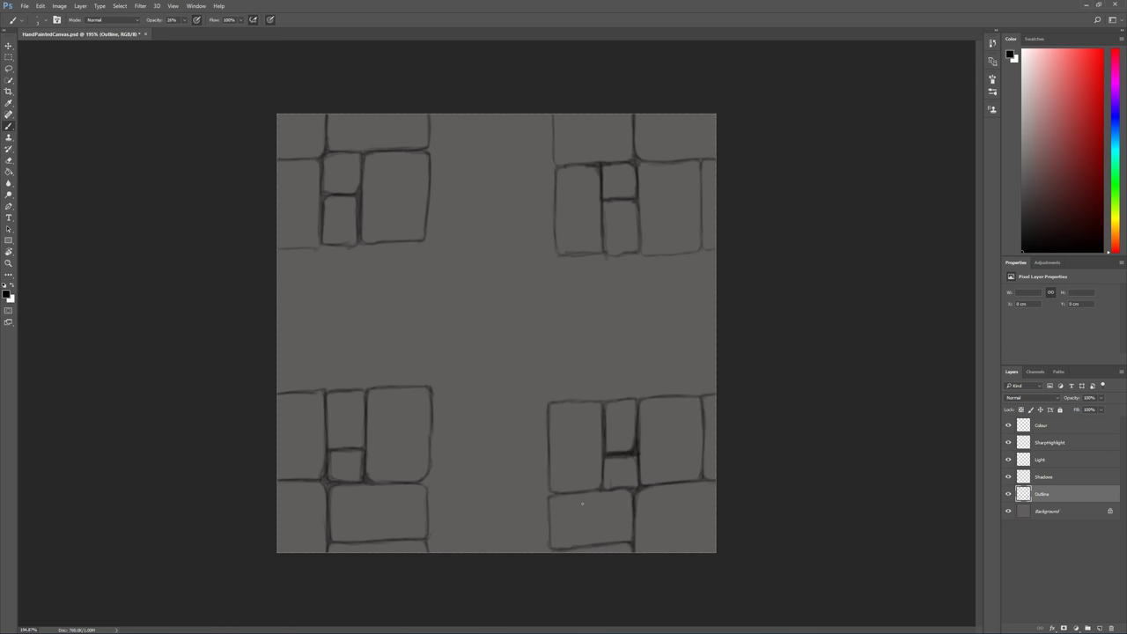
key(ctrl+z)
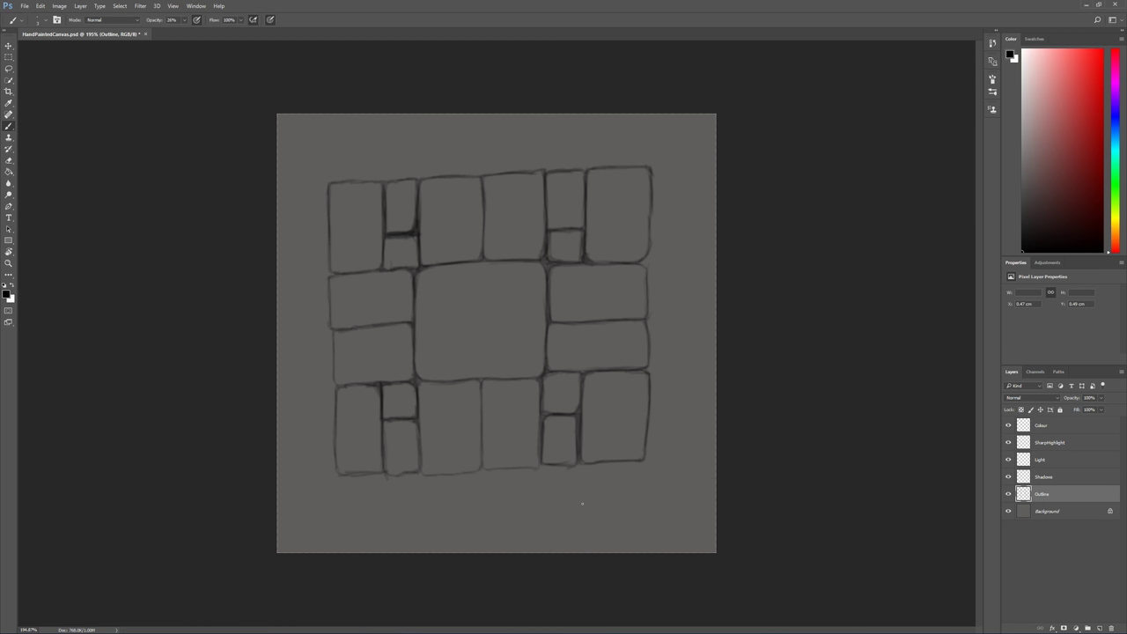
key(ctrl+z)
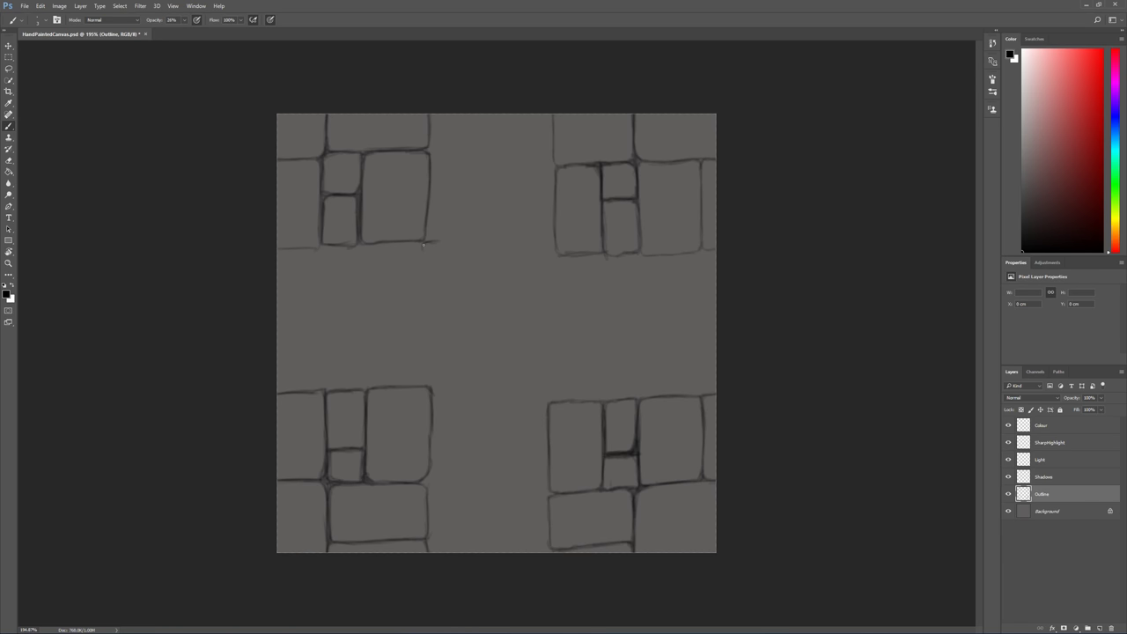
- Outline a large rounded square stone in the empty centre and check it by offsetting the tile and back
drag(424, 261, 423, 357)
drag(420, 384, 545, 386)
key(ctrl+alt+z)
key(ctrl+alt+z)
key(ctrl+alt+z)
drag(444, 386, 528, 398)
drag(564, 282, 562, 328)
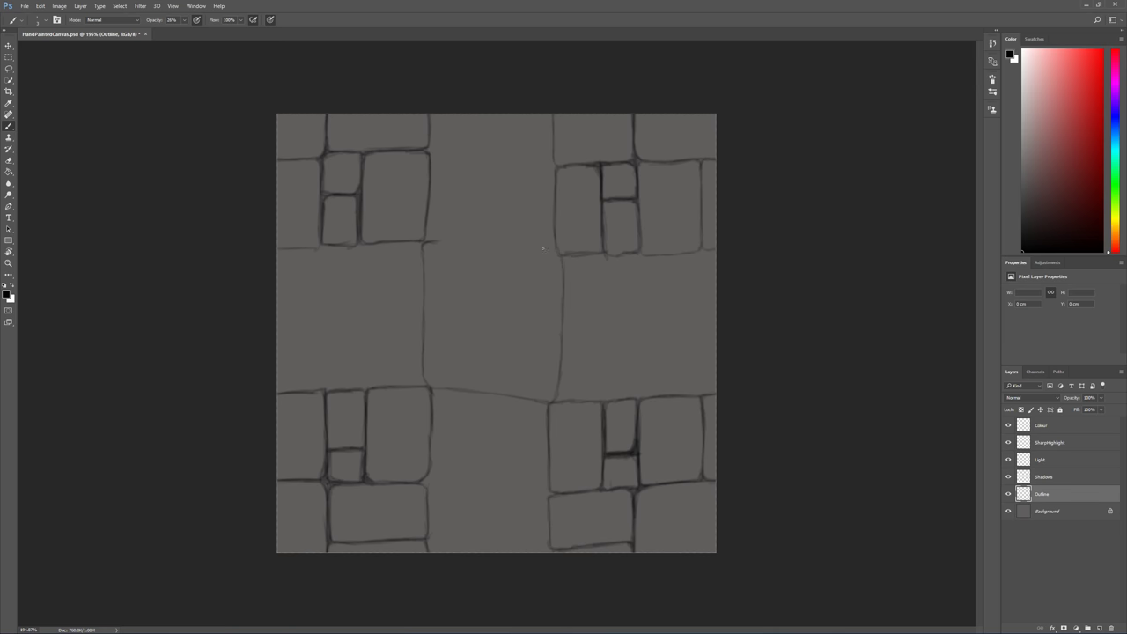
mouse_move(465, 240)
mouse_down()
mouse_move(551, 244)
mouse_move(557, 354)
mouse_move(562, 328)
mouse_move(550, 404)
mouse_up()
mouse_move(455, 239)
mouse_down()
mouse_move(423, 279)
mouse_move(432, 400)
mouse_move(475, 390)
mouse_move(465, 390)
mouse_move(538, 403)
mouse_up()
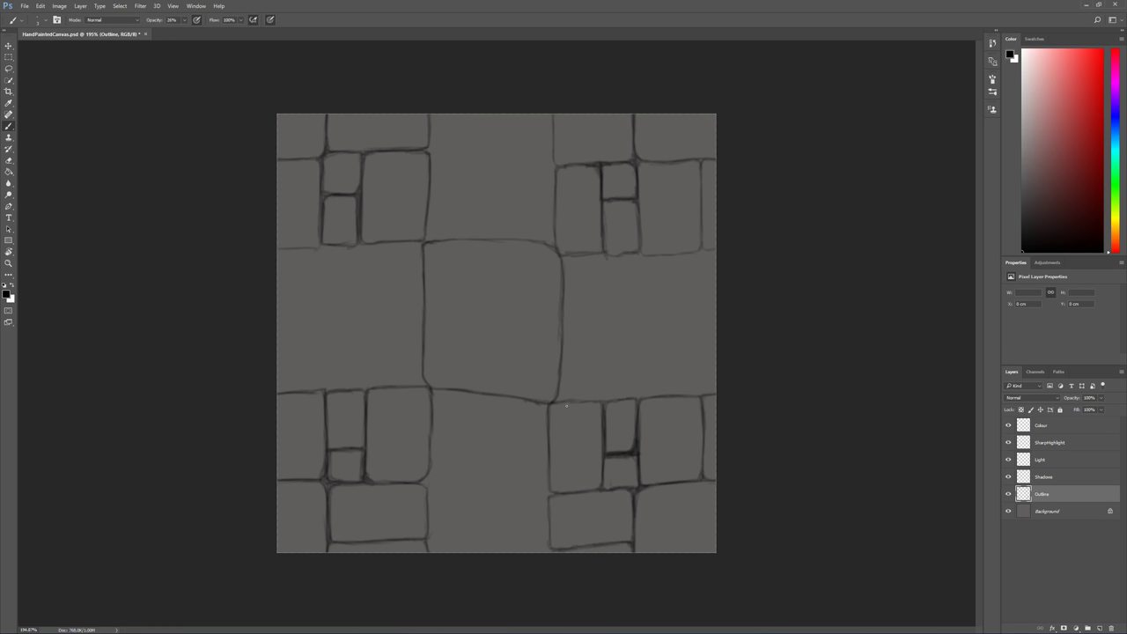
key(ctrl+f)
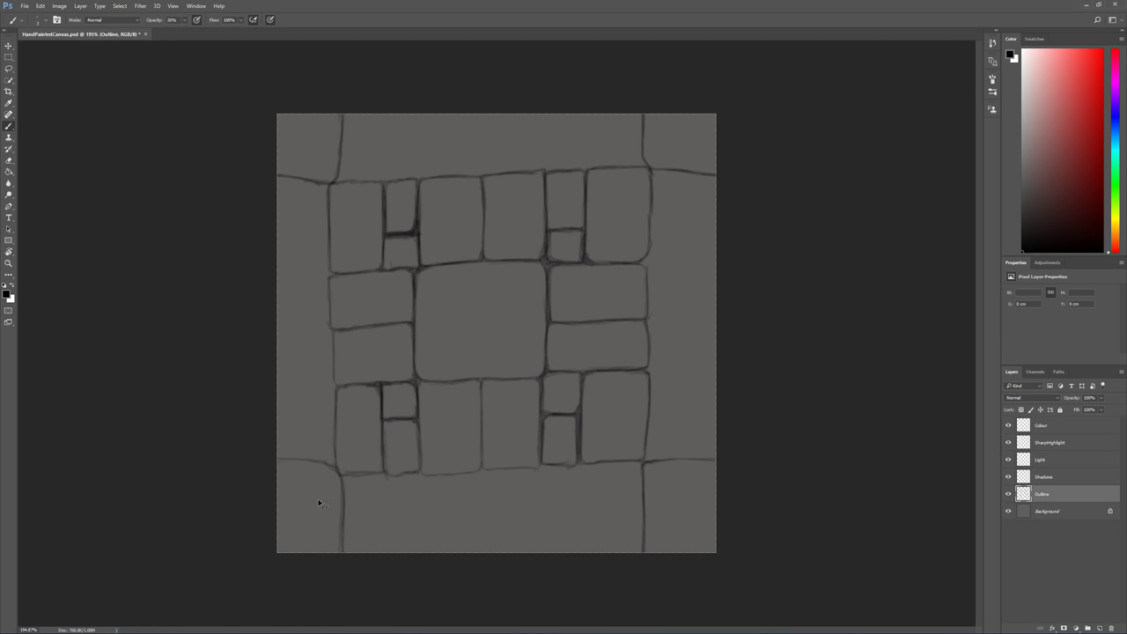
key(ctrl+f)
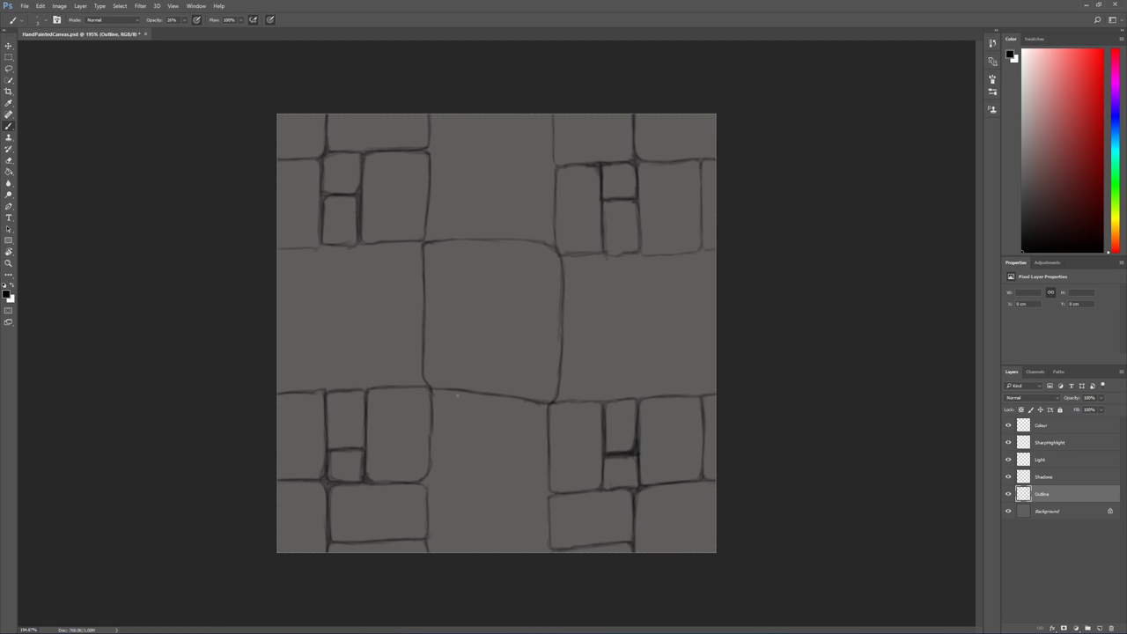
- Rough in five stones below the large central stone: a stacked small pair on each side of one tall stone
drag(459, 435, 443, 434)
drag(427, 484, 466, 482)
mouse_move(509, 431)
mouse_down()
mouse_move(491, 466)
mouse_move(465, 485)
mouse_move(545, 446)
mouse_up()
drag(522, 485, 543, 484)
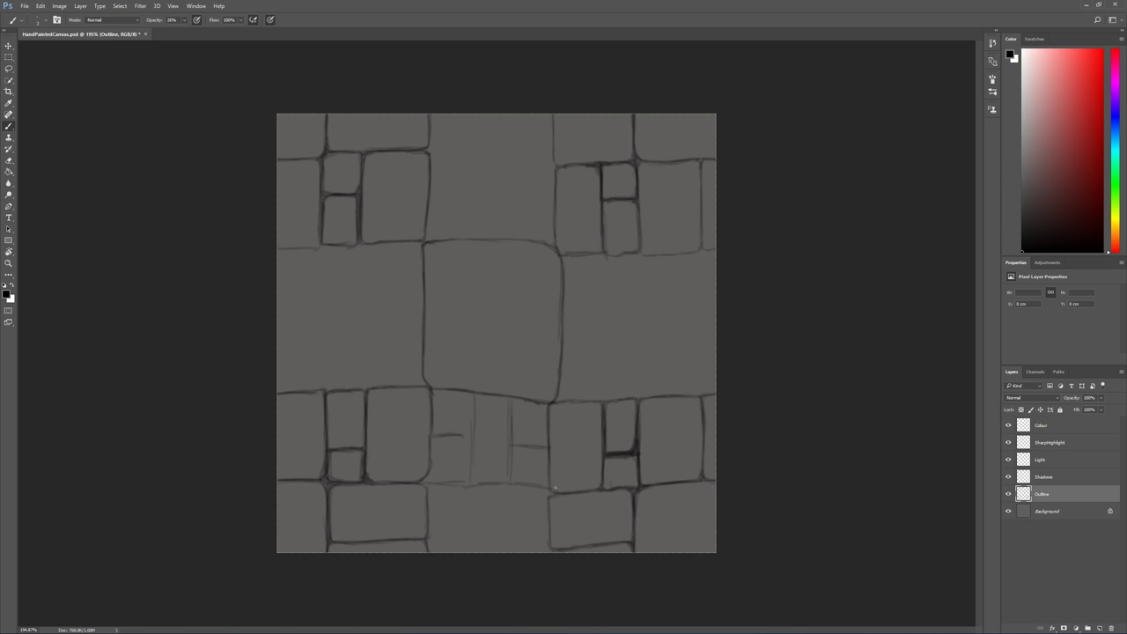
- Darken and round the outlines of the tall stone and the two stacked pairs below the central stone
mouse_move(490, 396)
mouse_down()
mouse_move(472, 483)
mouse_move(516, 476)
mouse_move(504, 393)
mouse_move(494, 397)
mouse_move(510, 400)
mouse_move(509, 465)
mouse_up()
drag(511, 419, 506, 486)
mouse_move(513, 417)
mouse_down()
mouse_move(532, 454)
mouse_move(522, 435)
mouse_move(547, 446)
mouse_move(557, 381)
mouse_move(545, 438)
mouse_move(524, 399)
mouse_up()
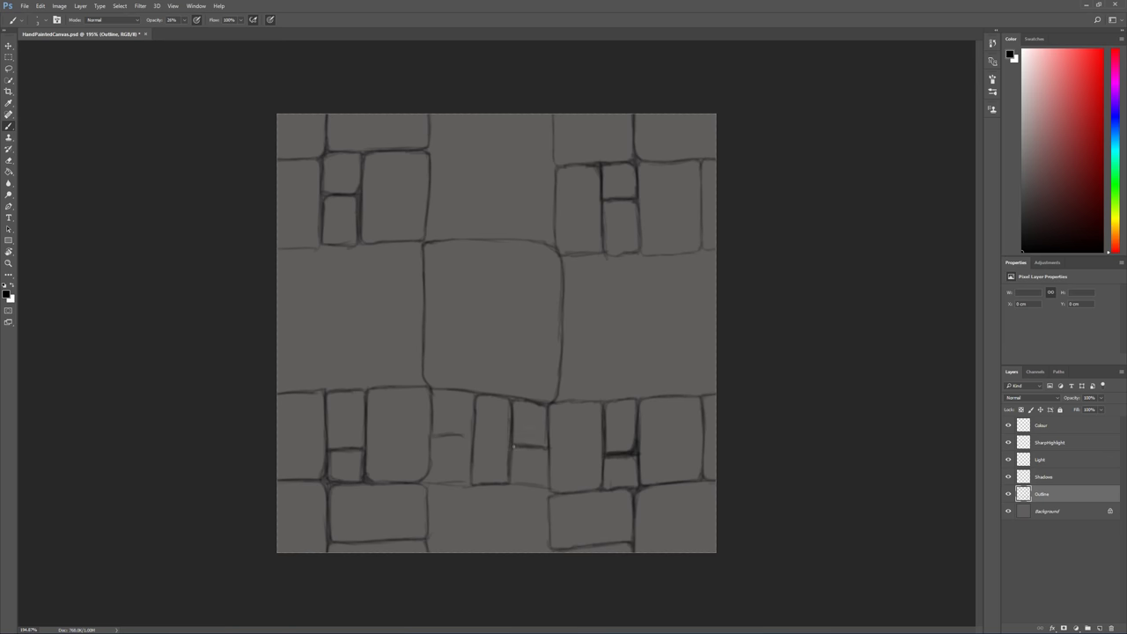
mouse_move(513, 449)
mouse_down()
mouse_move(519, 493)
mouse_move(513, 481)
mouse_move(558, 485)
mouse_move(541, 488)
mouse_move(547, 445)
mouse_move(544, 487)
mouse_move(550, 458)
mouse_up()
mouse_move(432, 409)
mouse_down()
mouse_move(454, 437)
mouse_move(442, 436)
mouse_move(464, 438)
mouse_move(450, 393)
mouse_up()
mouse_move(472, 440)
mouse_down()
mouse_move(445, 438)
mouse_move(429, 468)
mouse_move(460, 483)
mouse_move(468, 463)
mouse_up()
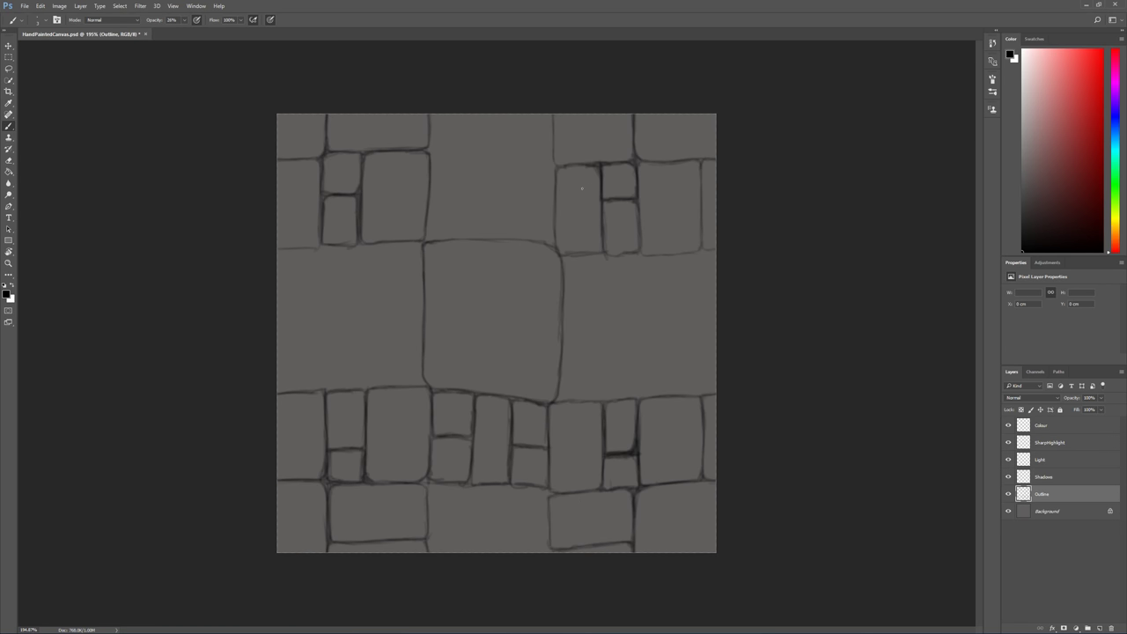
- Outline a wide stone with a tall stone beneath it along the central stone's right side
mouse_move(606, 256)
mouse_down()
mouse_move(567, 258)
mouse_move(574, 366)
mouse_move(565, 276)
mouse_move(574, 314)
mouse_move(615, 314)
mouse_move(639, 312)
mouse_move(641, 273)
mouse_up()
mouse_move(641, 313)
mouse_down()
mouse_move(637, 256)
mouse_move(638, 307)
mouse_move(566, 314)
mouse_move(562, 377)
mouse_up()
mouse_move(566, 326)
mouse_down()
mouse_move(568, 408)
mouse_move(605, 401)
mouse_up()
drag(617, 358, 611, 396)
mouse_move(616, 340)
mouse_down()
mouse_move(617, 308)
mouse_move(616, 329)
mouse_move(571, 318)
mouse_move(560, 386)
mouse_up()
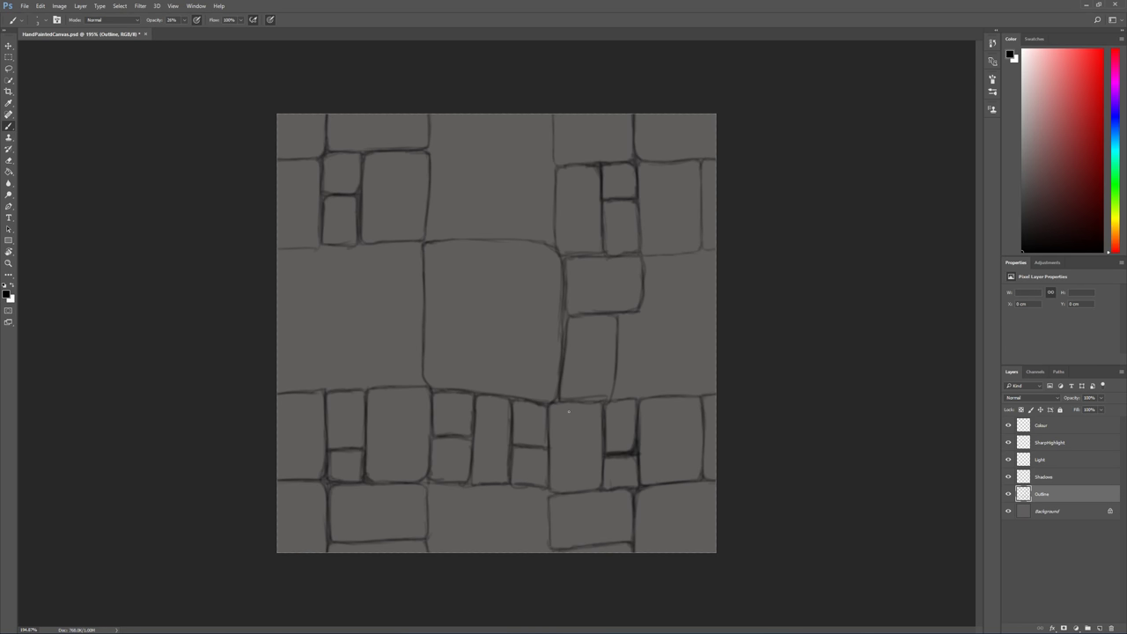
- Add two small stacked stones to the right of the tall stone and darken the joints beside the central stone
drag(621, 364, 636, 364)
key(ctrl+z)
mouse_move(621, 315)
mouse_down()
mouse_move(619, 349)
mouse_move(637, 353)
mouse_up()
mouse_move(644, 316)
mouse_down()
mouse_move(646, 342)
mouse_move(617, 362)
mouse_move(616, 382)
mouse_move(638, 402)
mouse_move(639, 355)
mouse_move(639, 401)
mouse_up()
mouse_move(618, 355)
mouse_down()
mouse_move(619, 398)
mouse_move(641, 358)
mouse_up()
drag(622, 394, 622, 366)
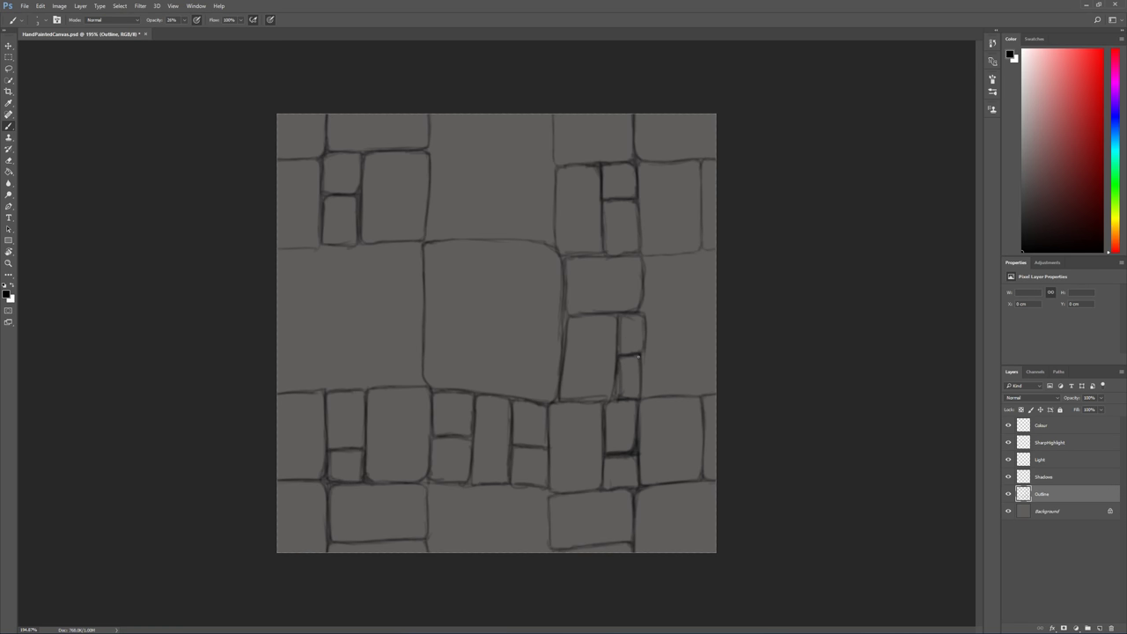
mouse_move(621, 315)
mouse_down()
mouse_move(625, 358)
mouse_move(575, 311)
mouse_move(588, 314)
mouse_move(564, 342)
mouse_up()
mouse_move(566, 296)
mouse_down()
mouse_move(564, 338)
mouse_move(564, 328)
mouse_up()
drag(567, 268, 569, 312)
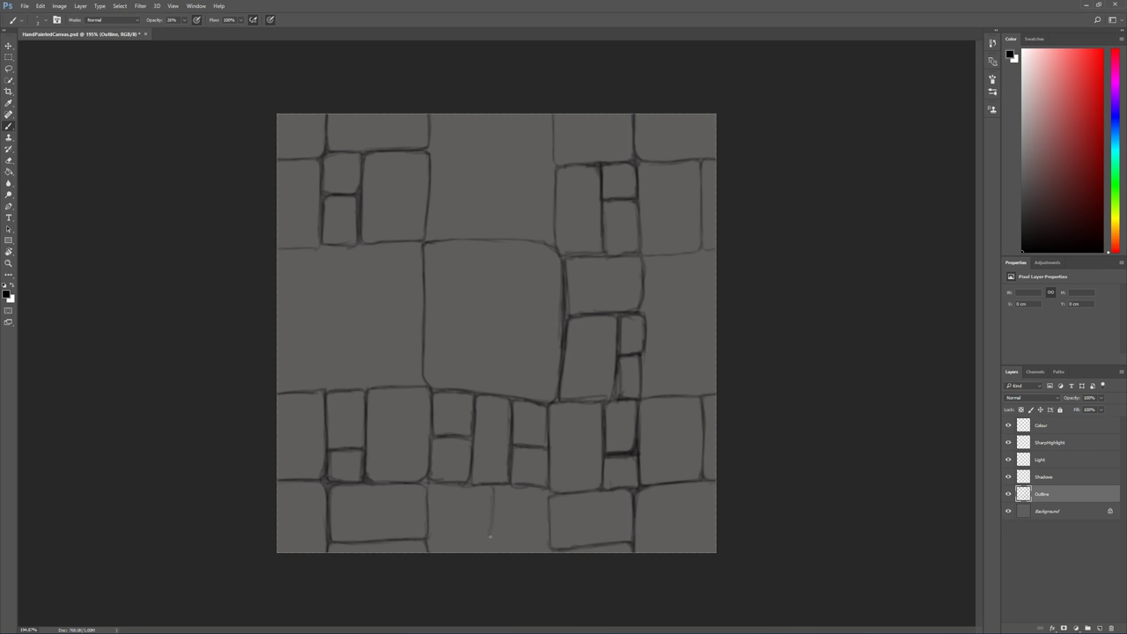
- Outline two side-by-side stones in the bottom row, filling the gap between the two wide stones
mouse_move(506, 539)
mouse_down()
mouse_move(533, 545)
mouse_move(507, 540)
mouse_up()
mouse_move(497, 490)
mouse_down()
mouse_move(492, 534)
mouse_move(542, 544)
mouse_move(513, 543)
mouse_move(500, 537)
mouse_move(545, 538)
mouse_move(550, 460)
mouse_move(543, 540)
mouse_move(543, 490)
mouse_up()
mouse_move(547, 540)
mouse_down()
mouse_move(548, 491)
mouse_move(544, 500)
mouse_move(510, 486)
mouse_move(552, 493)
mouse_move(551, 522)
mouse_up()
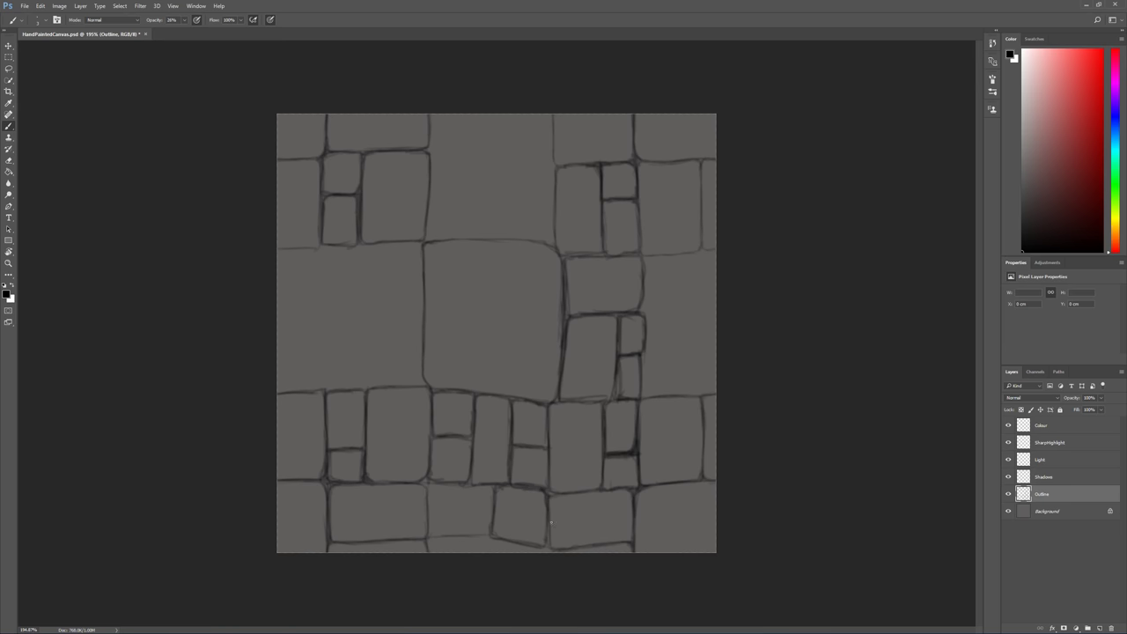
drag(497, 495, 489, 531)
drag(476, 484, 433, 484)
mouse_move(428, 484)
mouse_down()
mouse_move(428, 532)
mouse_move(454, 553)
mouse_move(470, 534)
mouse_move(446, 537)
mouse_move(490, 526)
mouse_up()
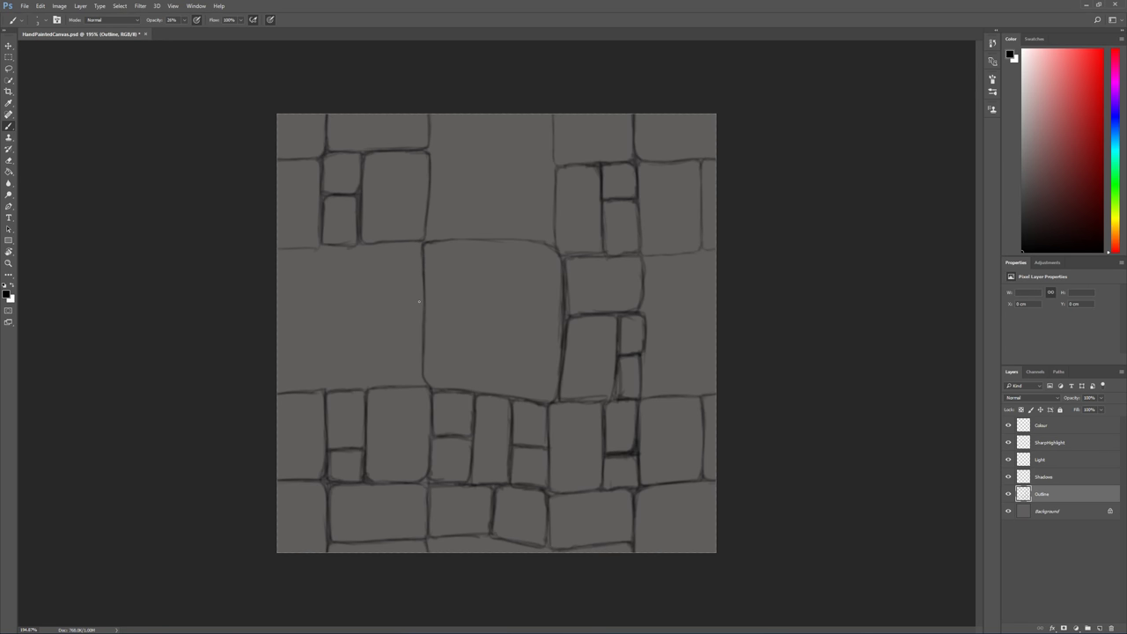
- Outline a wide stone with a tall stone beneath it along the central stone's left side
mouse_move(427, 246)
mouse_down()
mouse_move(323, 245)
mouse_move(325, 290)
mouse_up()
mouse_move(323, 248)
mouse_down()
mouse_move(324, 289)
mouse_move(400, 308)
mouse_move(350, 303)
mouse_move(412, 303)
mouse_move(397, 304)
mouse_move(421, 291)
mouse_move(425, 234)
mouse_move(419, 298)
mouse_move(401, 303)
mouse_move(417, 246)
mouse_move(322, 252)
mouse_move(333, 302)
mouse_move(426, 307)
mouse_up()
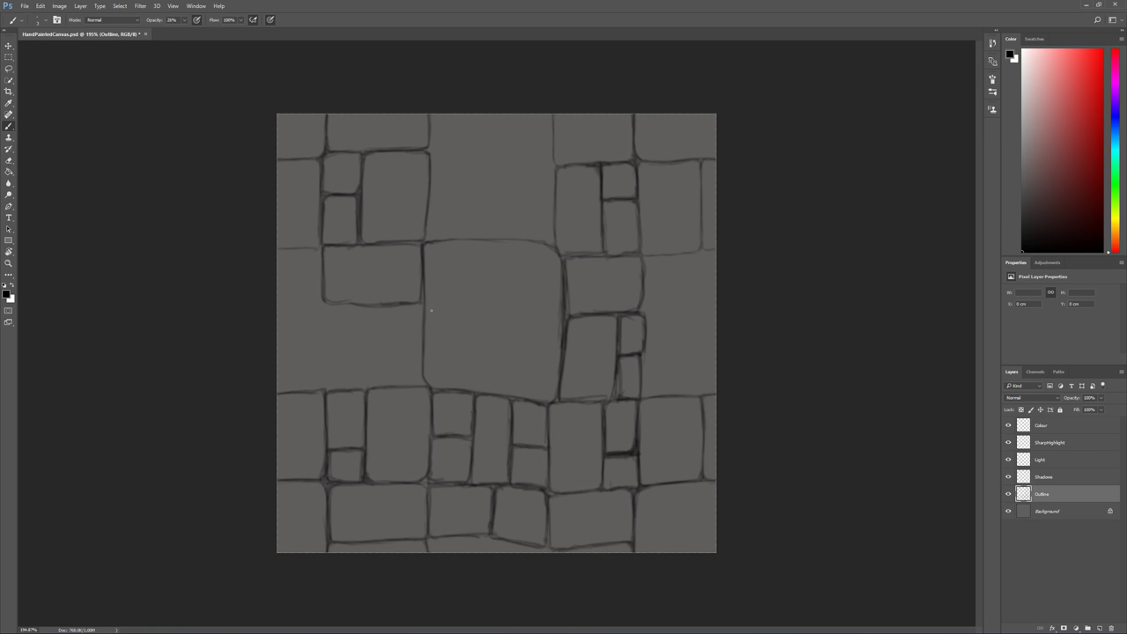
mouse_move(359, 317)
mouse_down()
mouse_move(362, 380)
mouse_move(374, 391)
mouse_move(391, 392)
mouse_move(401, 305)
mouse_move(422, 325)
mouse_move(422, 385)
mouse_move(411, 384)
mouse_up()
drag(423, 325, 425, 355)
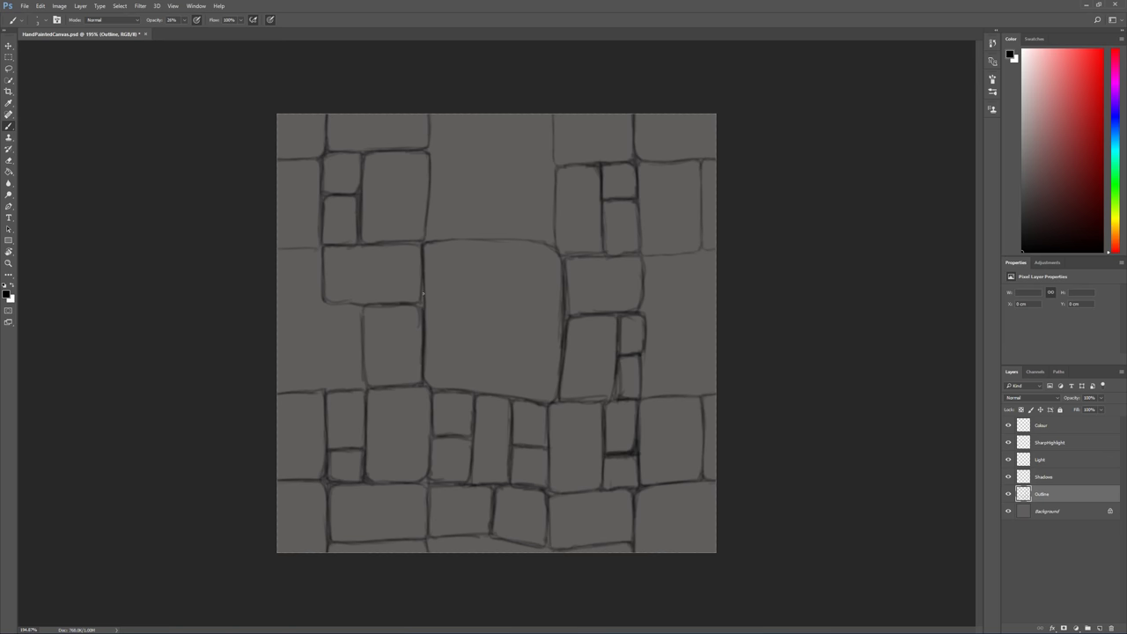
drag(423, 301, 422, 284)
- Outline two small stacked stones to the left of the tall stone on the central stone's left side
drag(324, 344, 363, 342)
mouse_move(330, 347)
mouse_down()
mouse_move(326, 382)
mouse_move(358, 387)
mouse_move(363, 351)
mouse_move(362, 383)
mouse_up()
mouse_move(325, 313)
mouse_down()
mouse_move(331, 342)
mouse_move(356, 344)
mouse_move(362, 308)
mouse_move(349, 304)
mouse_up()
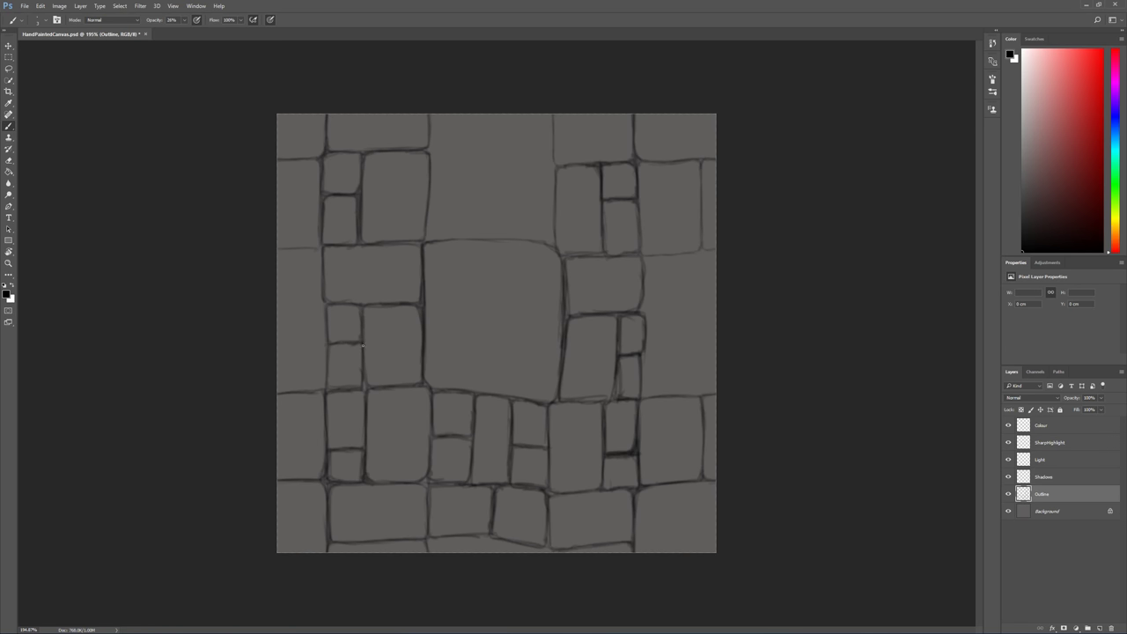
drag(361, 346, 361, 367)
- Outline a roughly square stone near the right canvas edge, beside the wide stone right of centre
mouse_move(691, 253)
mouse_down()
mouse_move(644, 261)
mouse_move(647, 309)
mouse_move(688, 309)
mouse_move(673, 309)
mouse_move(730, 285)
mouse_move(704, 307)
mouse_up()
drag(708, 253, 705, 303)
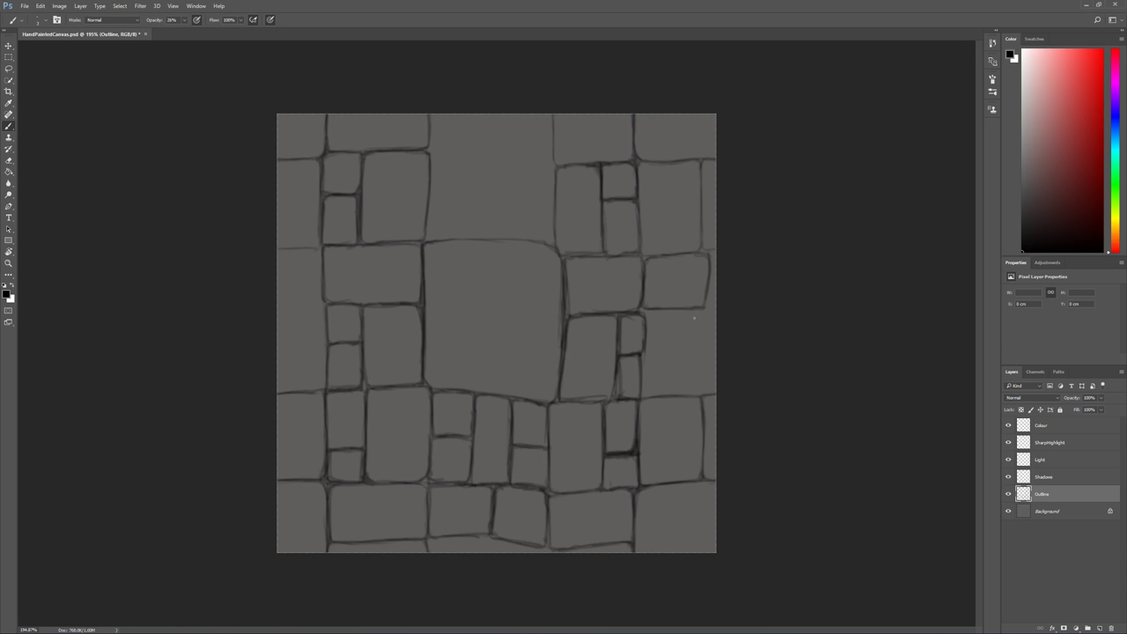
drag(639, 306, 697, 310)
drag(651, 315, 646, 397)
key(ctrl+alt+z)
key(ctrl+alt+z)
key(ctrl+alt+z)
- Outline a tall stone beneath the squarish stone near the right canvas edge and darken its joints
mouse_move(644, 326)
mouse_down()
mouse_move(643, 396)
mouse_move(643, 378)
mouse_move(664, 394)
mouse_move(655, 400)
mouse_move(647, 395)
mouse_move(691, 394)
mouse_up()
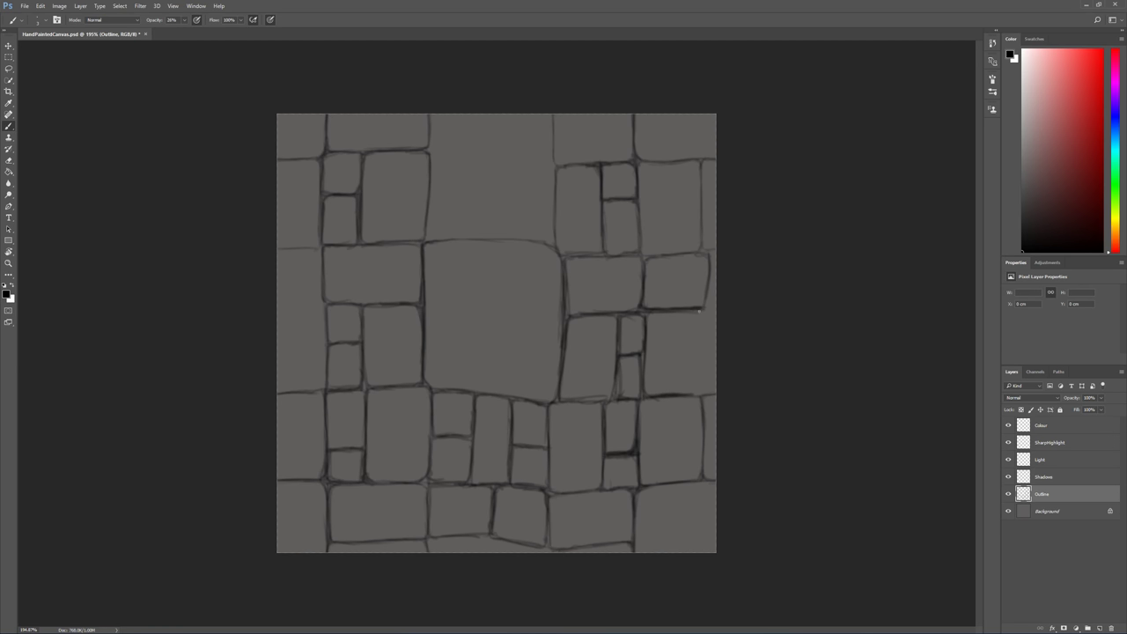
mouse_move(706, 326)
mouse_down()
mouse_move(706, 381)
mouse_move(691, 397)
mouse_up()
drag(706, 332, 705, 388)
drag(653, 303, 644, 390)
- Outline five stones above the central stone: a stacked small pair on each side of one tall stone
drag(469, 224, 469, 199)
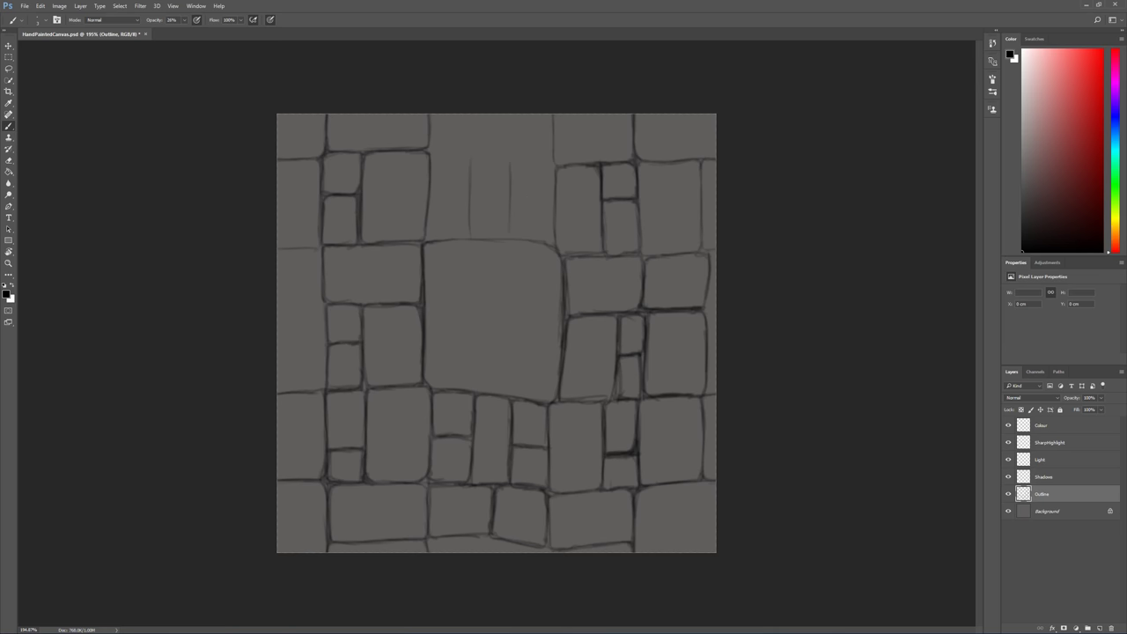
drag(432, 192, 450, 193)
drag(431, 152, 555, 162)
mouse_move(460, 157)
mouse_down()
mouse_move(428, 156)
mouse_move(439, 157)
mouse_move(437, 188)
mouse_move(464, 190)
mouse_move(470, 161)
mouse_move(460, 188)
mouse_move(437, 192)
mouse_move(427, 237)
mouse_move(455, 243)
mouse_move(461, 190)
mouse_up()
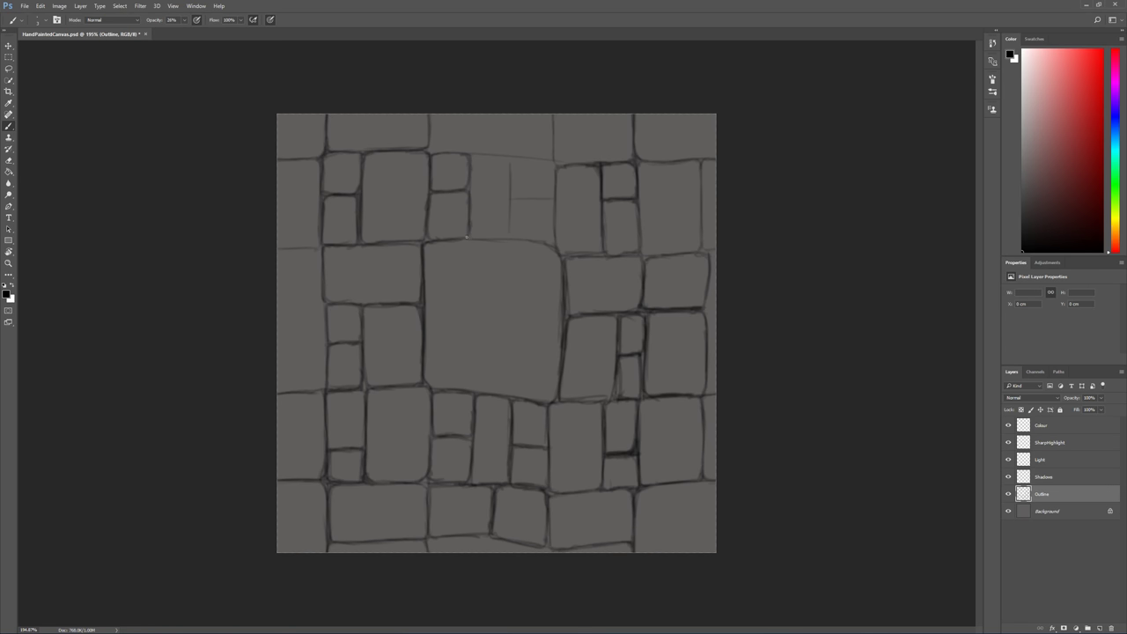
mouse_move(481, 156)
mouse_down()
mouse_move(468, 217)
mouse_move(486, 240)
mouse_move(471, 224)
mouse_move(503, 236)
mouse_move(465, 247)
mouse_move(511, 230)
mouse_move(511, 157)
mouse_move(508, 175)
mouse_move(507, 157)
mouse_move(485, 157)
mouse_move(498, 192)
mouse_move(477, 156)
mouse_move(473, 234)
mouse_up()
mouse_move(511, 200)
mouse_down()
mouse_move(554, 194)
mouse_move(558, 154)
mouse_move(554, 181)
mouse_move(545, 162)
mouse_move(512, 157)
mouse_move(514, 200)
mouse_move(513, 161)
mouse_move(511, 198)
mouse_move(550, 199)
mouse_move(552, 163)
mouse_up()
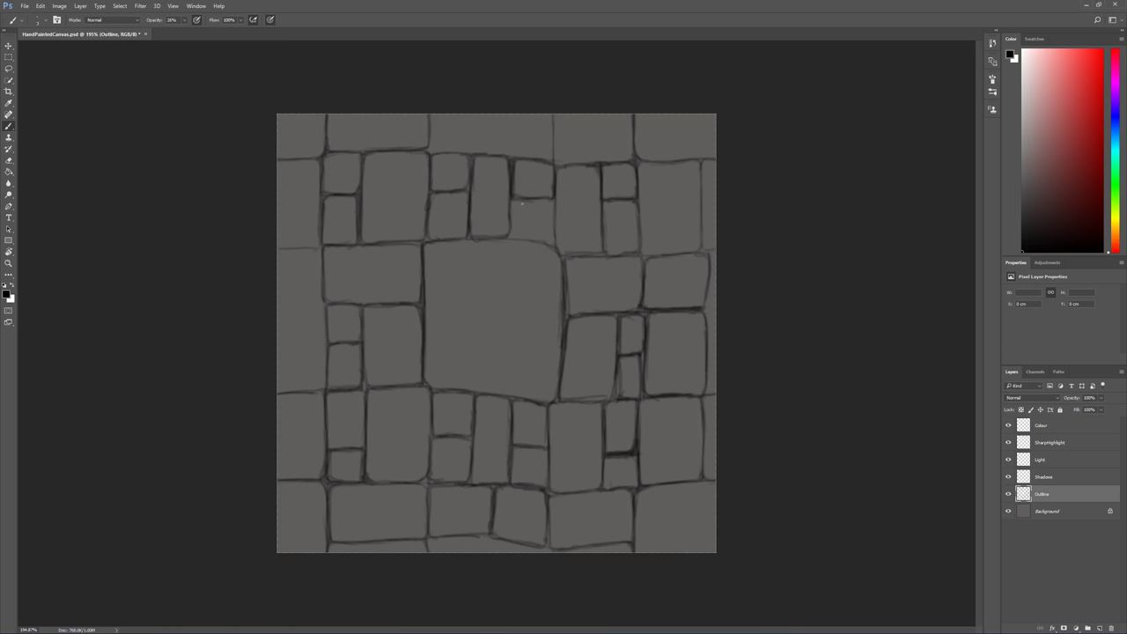
mouse_move(511, 235)
mouse_down()
mouse_move(514, 215)
mouse_move(551, 241)
mouse_move(551, 201)
mouse_up()
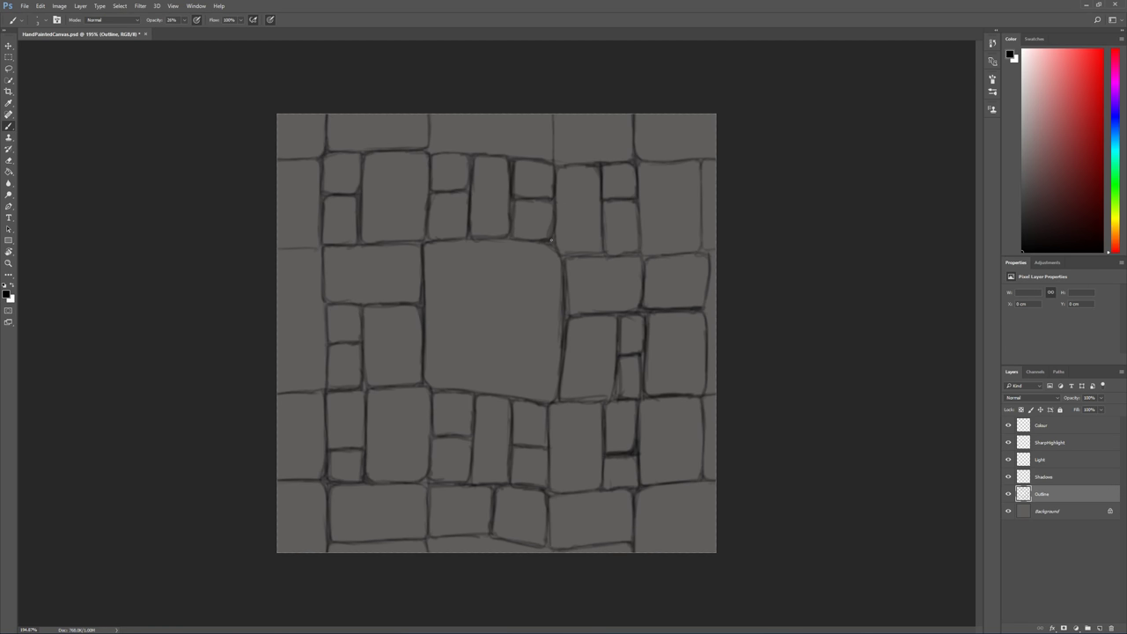
- Darken the joints at the central stone's upper-right corner and where the lower and right-hand stones meet
drag(549, 236, 558, 255)
drag(566, 314, 565, 321)
drag(362, 372, 363, 395)
drag(421, 482, 428, 483)
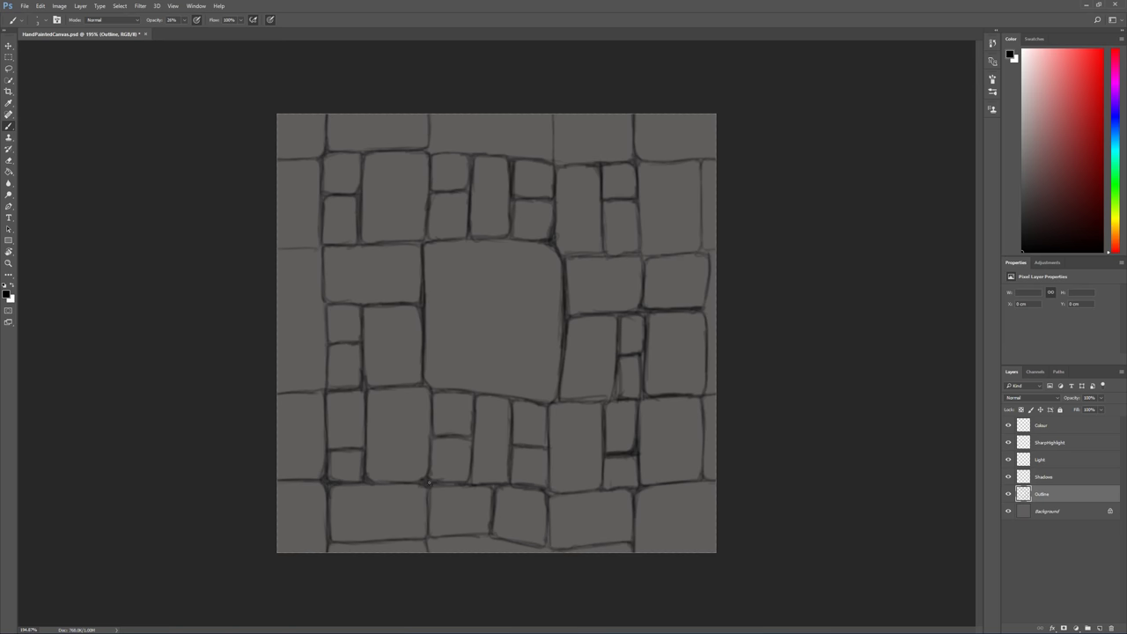
mouse_move(512, 435)
mouse_down()
mouse_move(551, 445)
mouse_move(545, 418)
mouse_move(554, 515)
mouse_move(550, 449)
mouse_move(543, 494)
mouse_up()
mouse_move(643, 352)
mouse_down()
mouse_move(644, 376)
mouse_move(613, 398)
mouse_up()
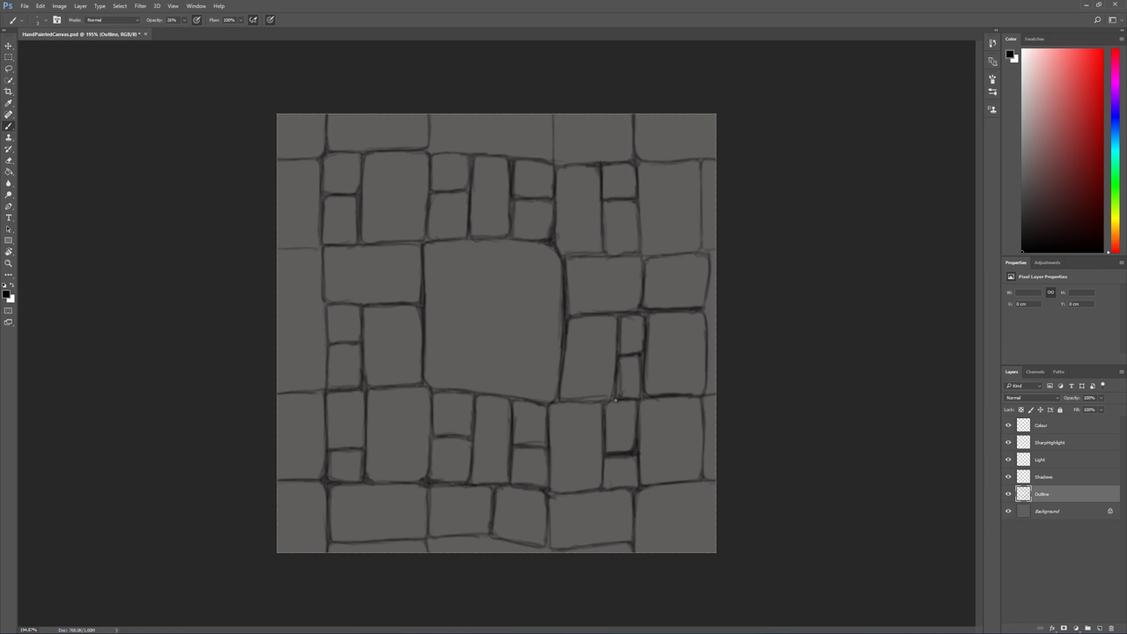
- Darken the joints around the small stones right of centre and at the upper right, and reapply the Offset filter
drag(614, 314, 626, 313)
drag(641, 255, 639, 217)
drag(632, 257, 599, 255)
drag(566, 167, 645, 163)
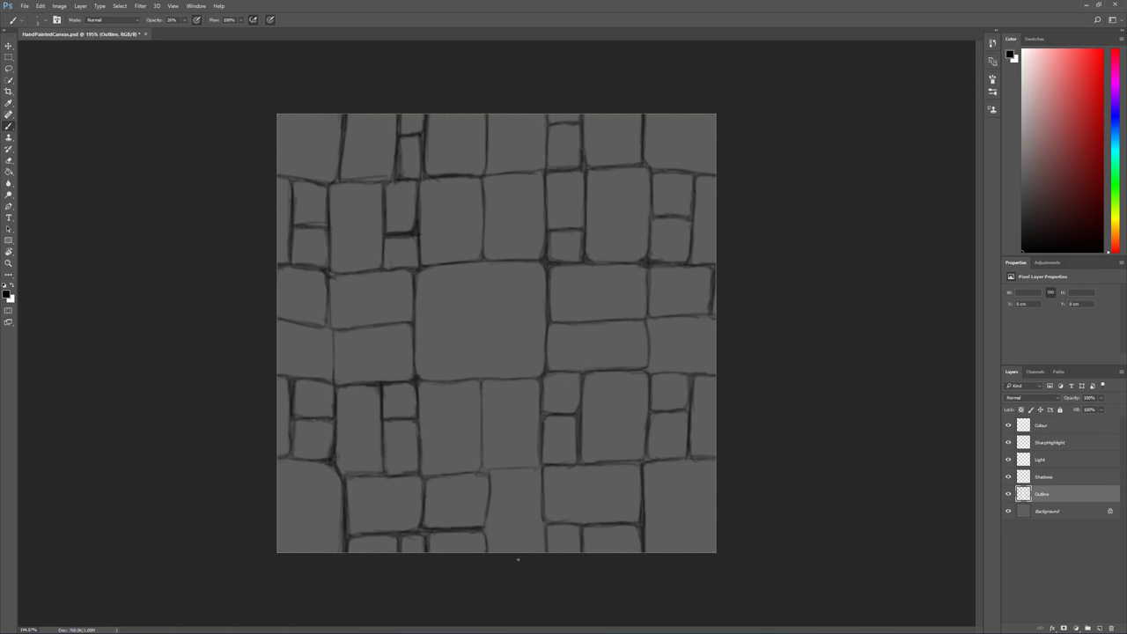
- Outline the tall stone in the bottom gap and darken the stone that wraps across the left and right edges
mouse_move(491, 488)
mouse_down()
mouse_move(493, 471)
mouse_move(539, 470)
mouse_move(544, 548)
mouse_up()
drag(536, 471, 503, 473)
drag(489, 514, 489, 549)
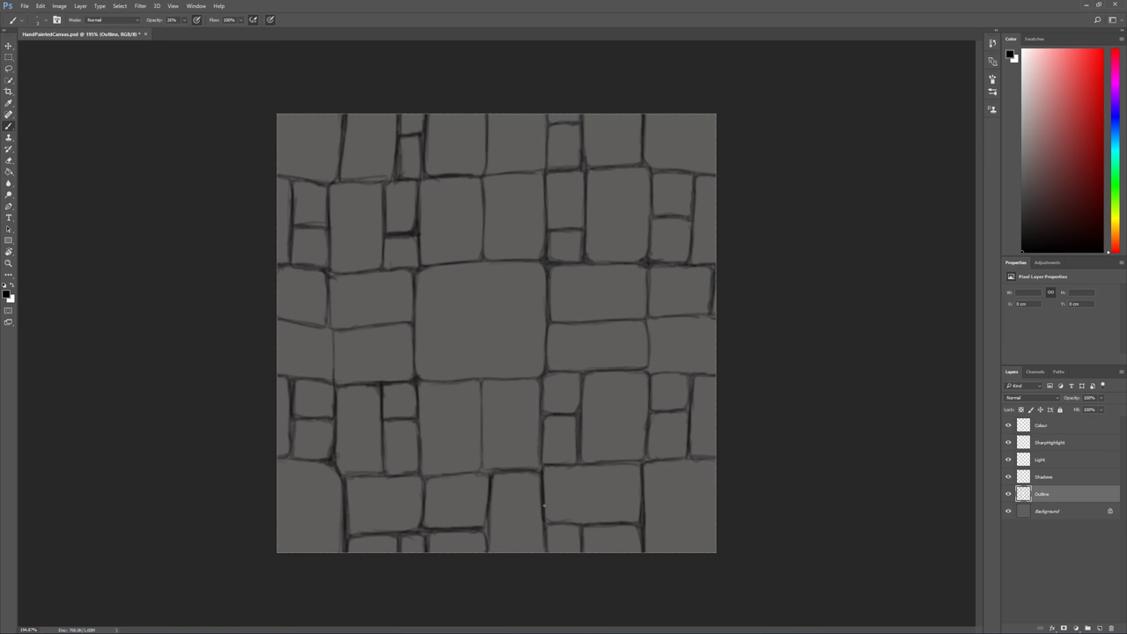
drag(332, 335, 332, 371)
mouse_move(661, 320)
mouse_down()
mouse_move(650, 322)
mouse_move(649, 364)
mouse_move(709, 372)
mouse_up()
mouse_move(649, 333)
mouse_down()
mouse_move(702, 318)
mouse_move(646, 325)
mouse_move(648, 370)
mouse_up()
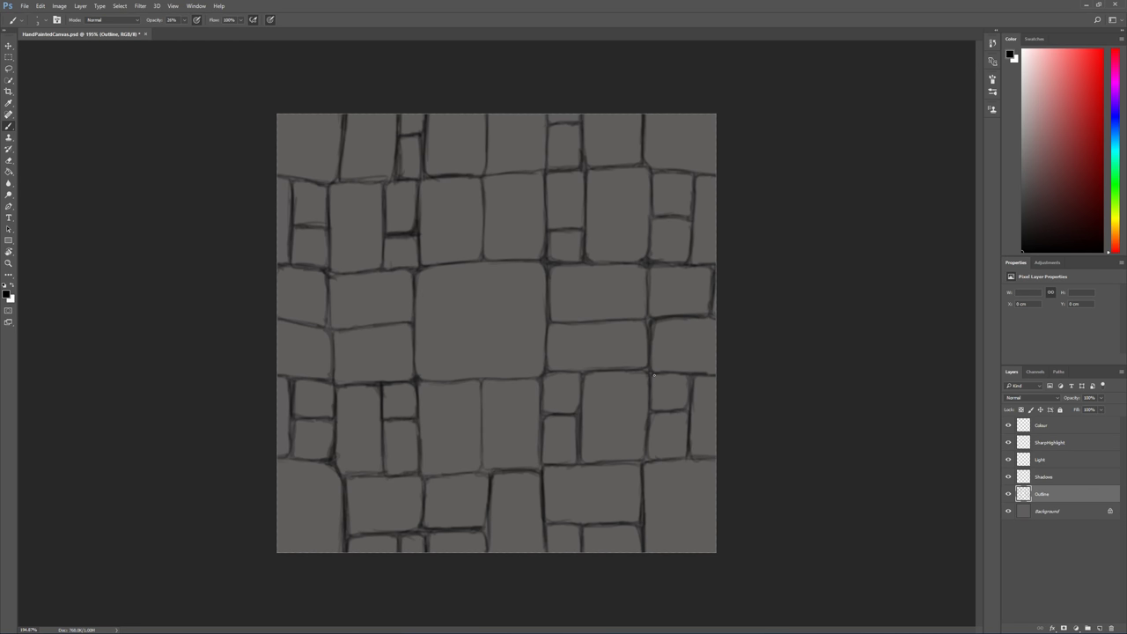
- Draw small identifying marks on the wrapping stones at the top, bottom, left and right canvas edges
mouse_move(486, 162)
mouse_down()
mouse_move(493, 172)
mouse_move(546, 149)
mouse_move(539, 165)
mouse_move(520, 145)
mouse_up()
drag(520, 134, 509, 145)
drag(679, 348, 689, 338)
drag(678, 338, 689, 349)
drag(506, 508, 517, 513)
drag(310, 339, 298, 356)
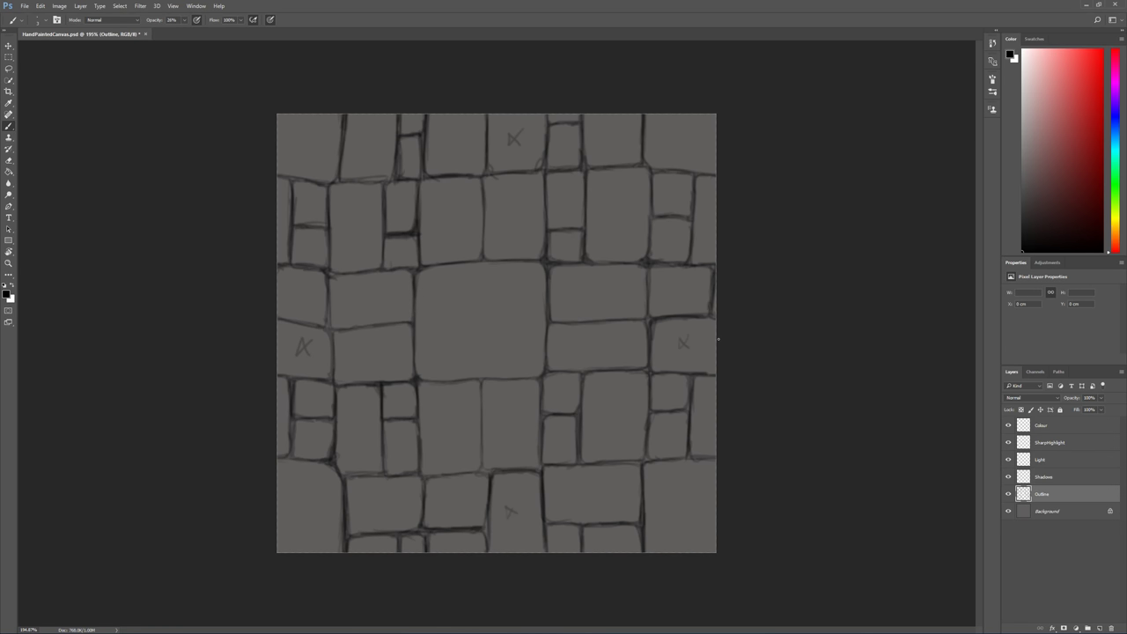
- Reapply the Offset filter and darken the outline of the narrow strip along the right canvas edge
key(ctrl+f)
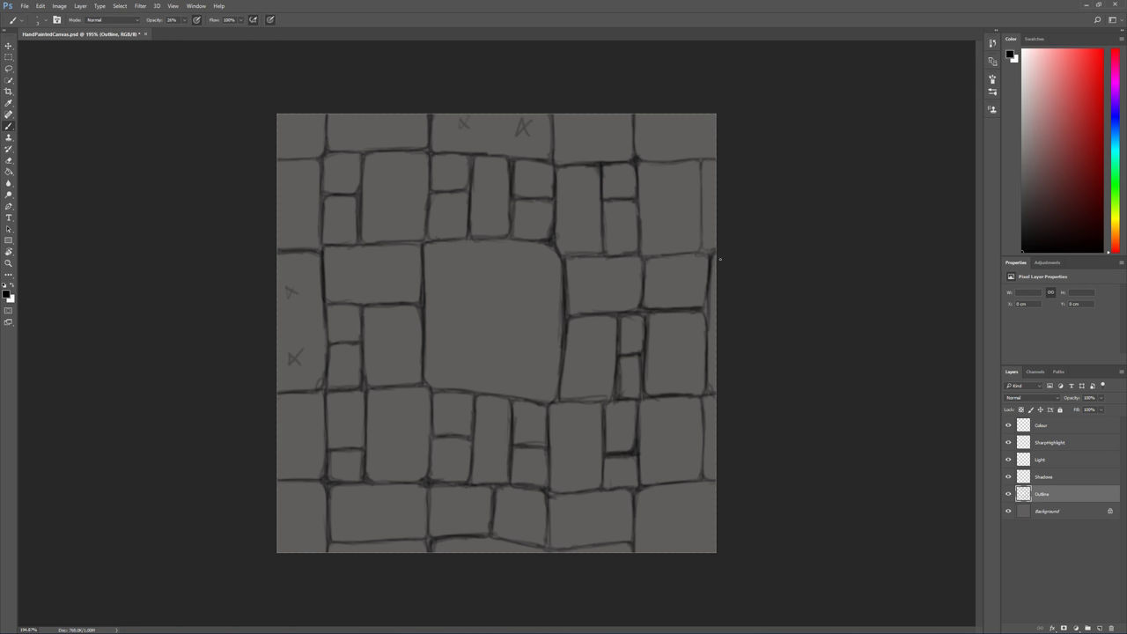
drag(709, 282, 719, 385)
- Erase the identifying marks from the left and top edge stones with an enlarged Eraser, and return to the Brush tool
click(9, 160)
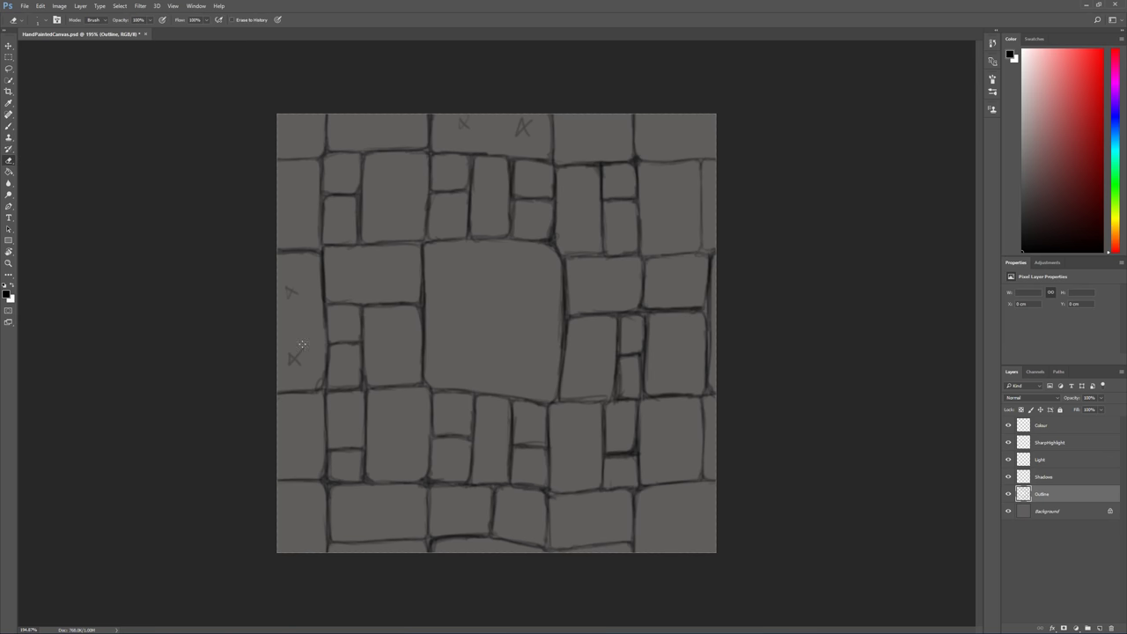
click(39, 19)
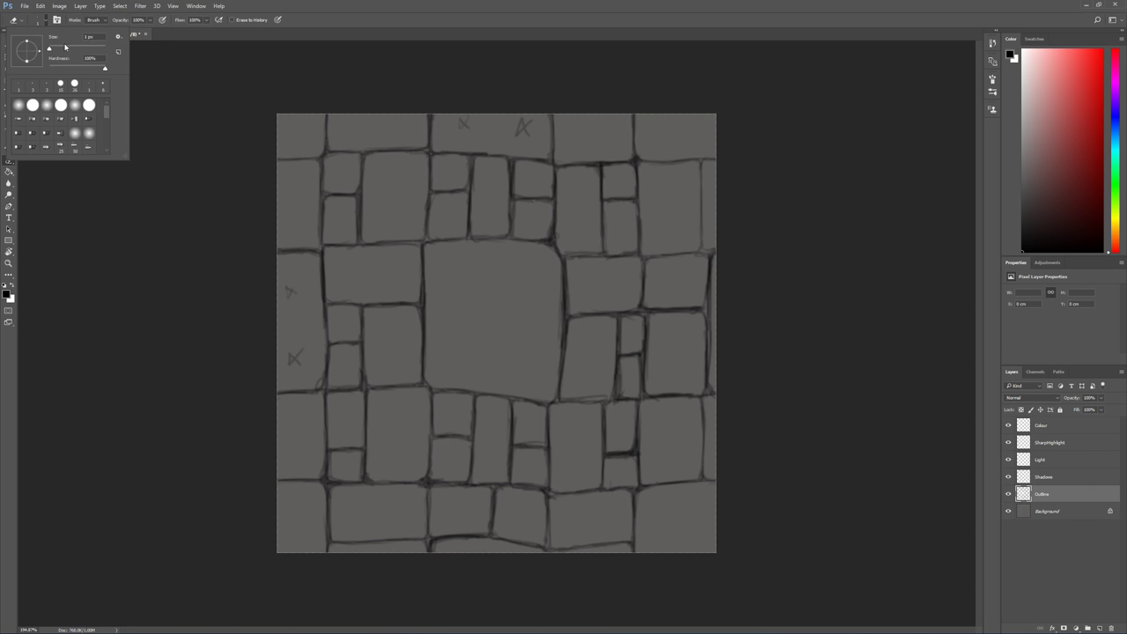
key(bracketright)
key(bracketright)
key(bracketright)
key(bracketright)
key(bracketright)
key(bracketright)
key(bracketright)
key(bracketright)
click(296, 286)
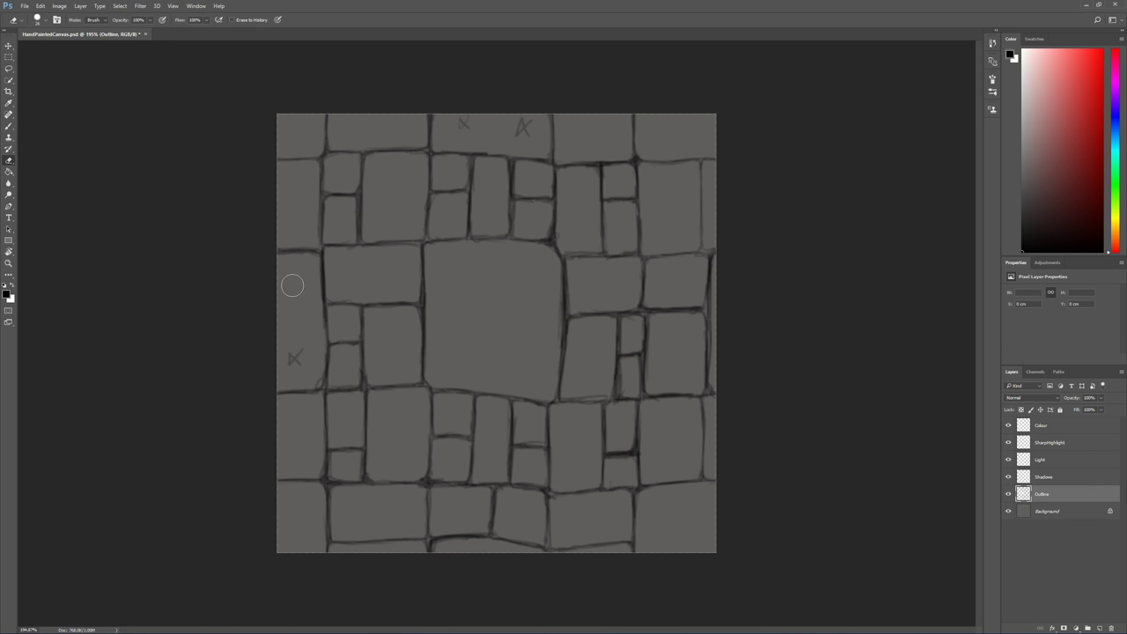
mouse_move(525, 130)
mouse_down()
mouse_move(516, 118)
mouse_move(460, 123)
mouse_up()
click(8, 126)
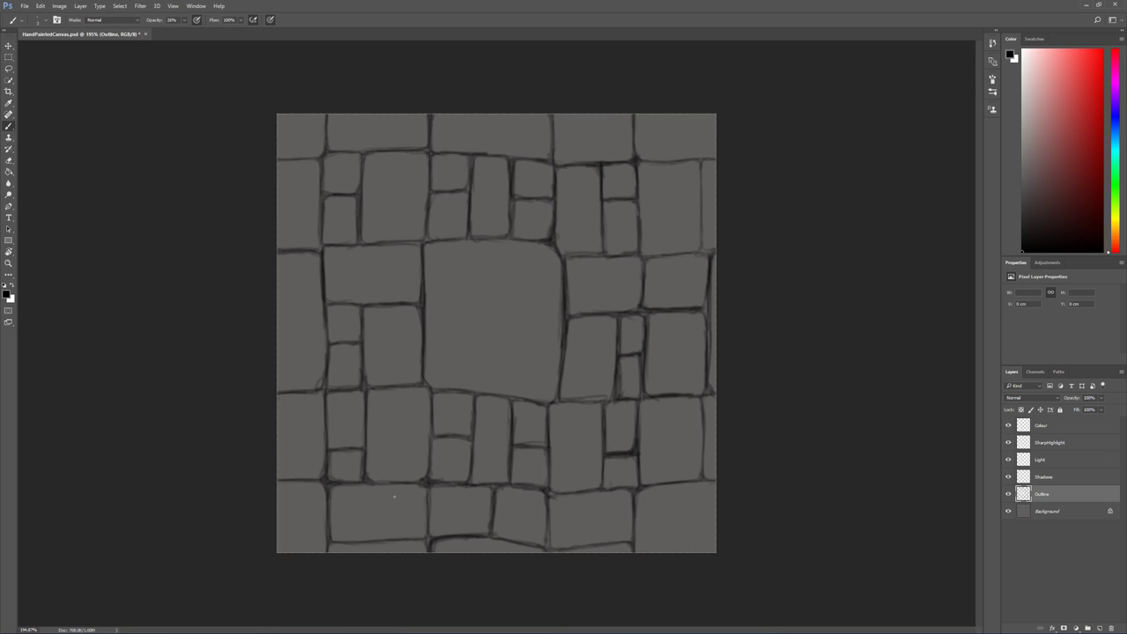
- Reapply the Offset filter repeatedly to check the tiling, finishing on the original stone layout
key(ctrl+f)
key(ctrl+f)
key(ctrl+f)
key(ctrl+f)
key(ctrl+f)
key(ctrl+f)
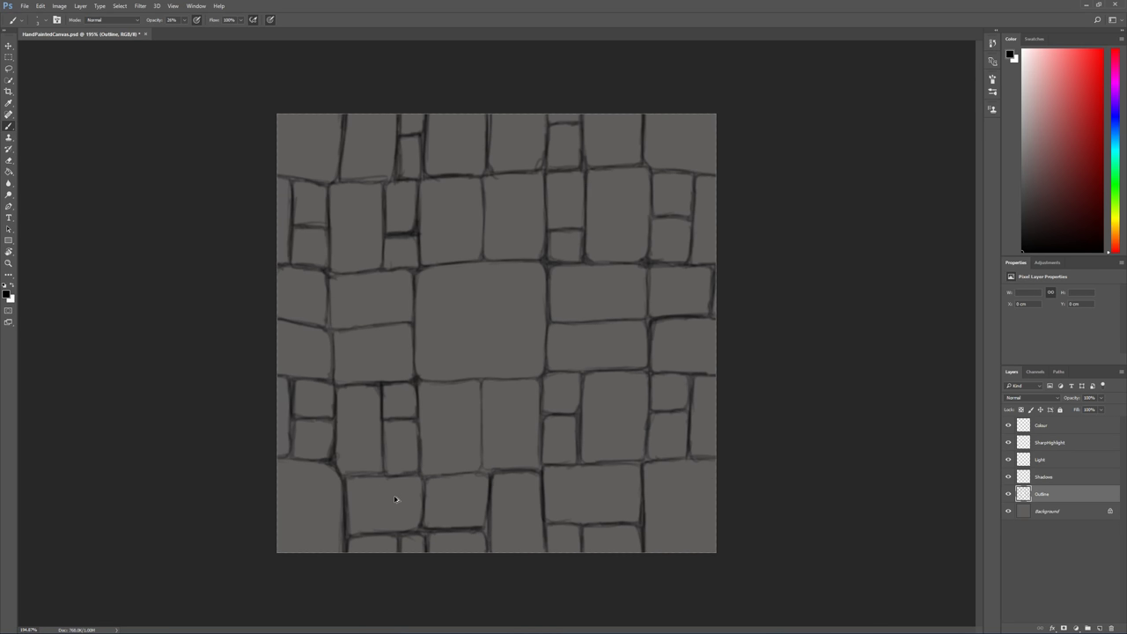
key(ctrl+f)
key(ctrl+f)
key(ctrl+f)
key(ctrl+f)
key(ctrl+f)
key(ctrl+f)
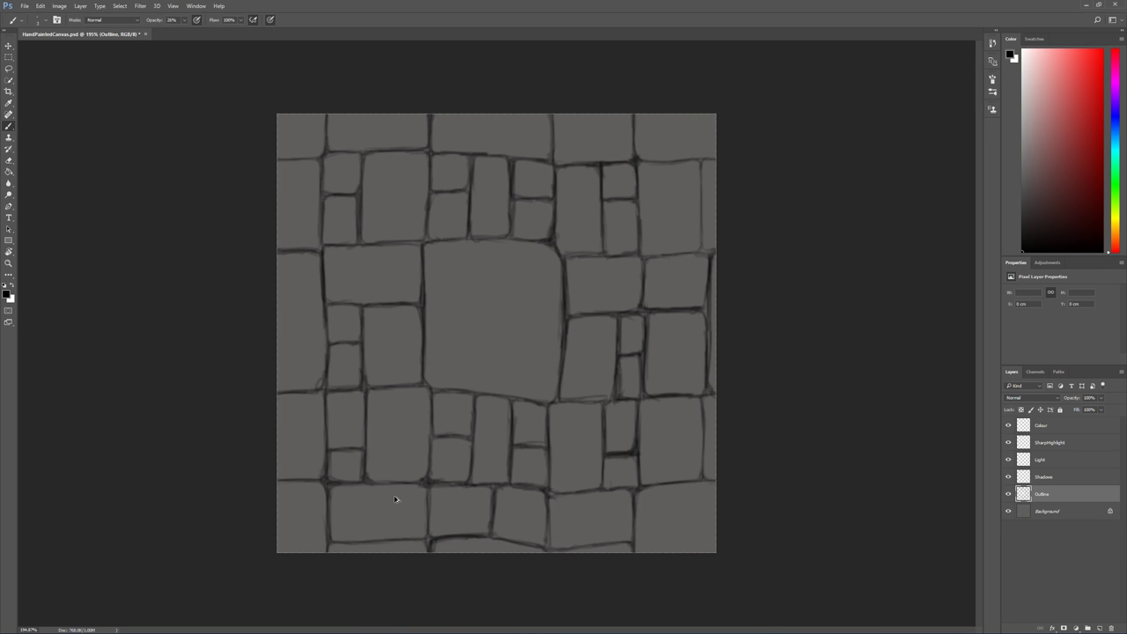
key(ctrl+f)
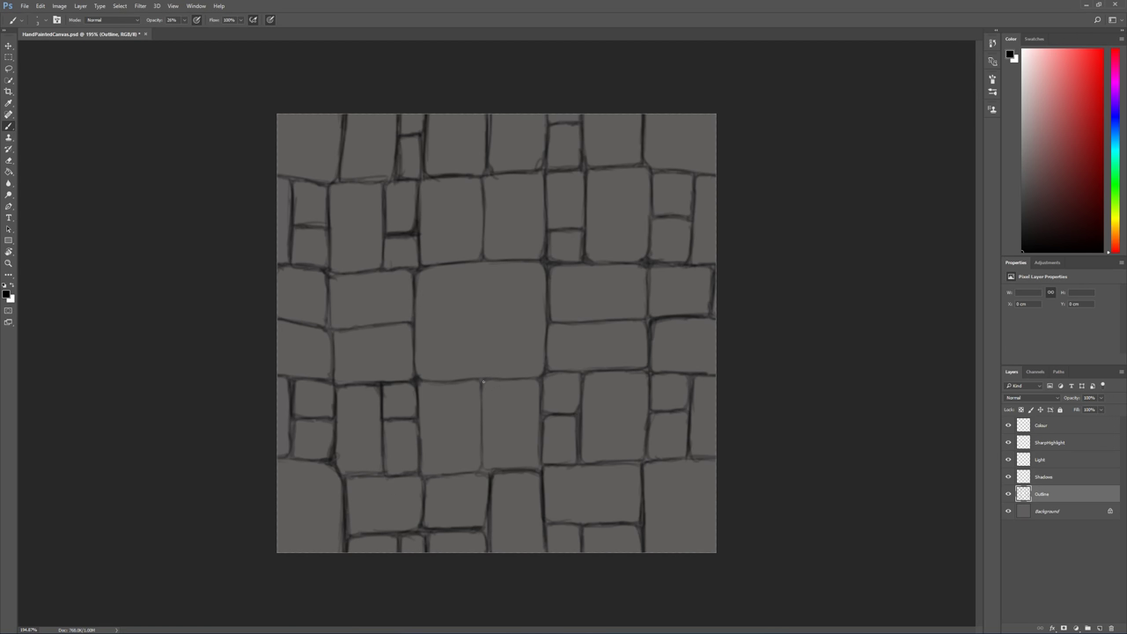
- Darken the outlines of the right-hand stone below the central stone and the small square stone beside it
mouse_move(482, 407)
mouse_down()
mouse_move(482, 463)
mouse_move(493, 471)
mouse_move(496, 454)
mouse_move(490, 468)
mouse_move(508, 471)
mouse_move(542, 459)
mouse_up()
mouse_move(537, 399)
mouse_down()
mouse_move(538, 458)
mouse_move(544, 374)
mouse_up()
mouse_move(555, 413)
mouse_down()
mouse_move(578, 411)
mouse_move(580, 389)
mouse_move(556, 373)
mouse_up()
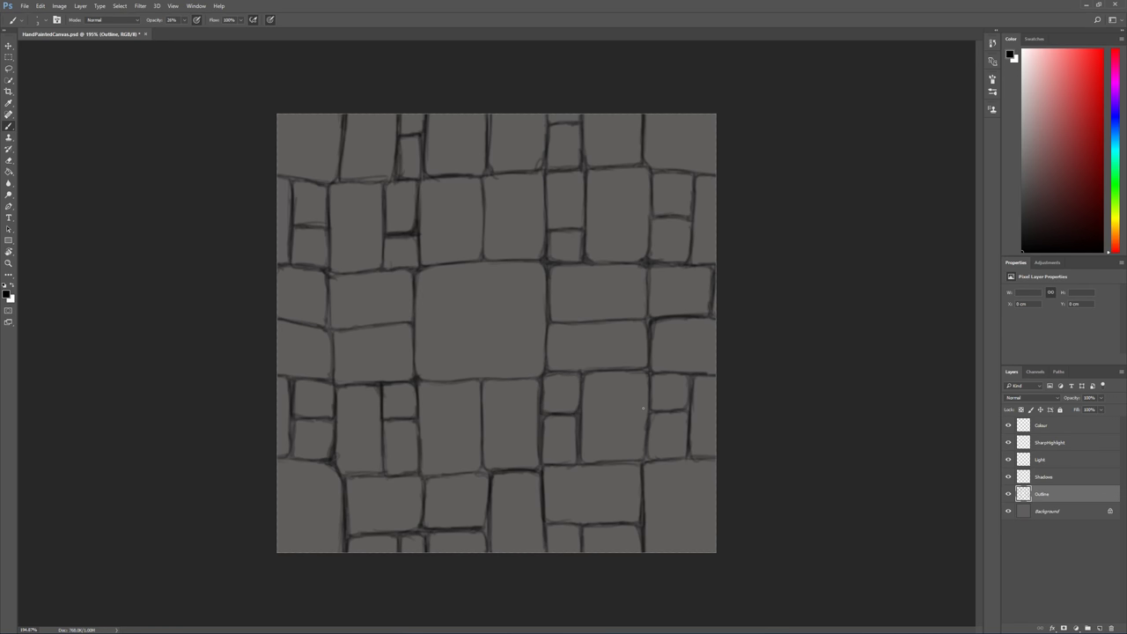